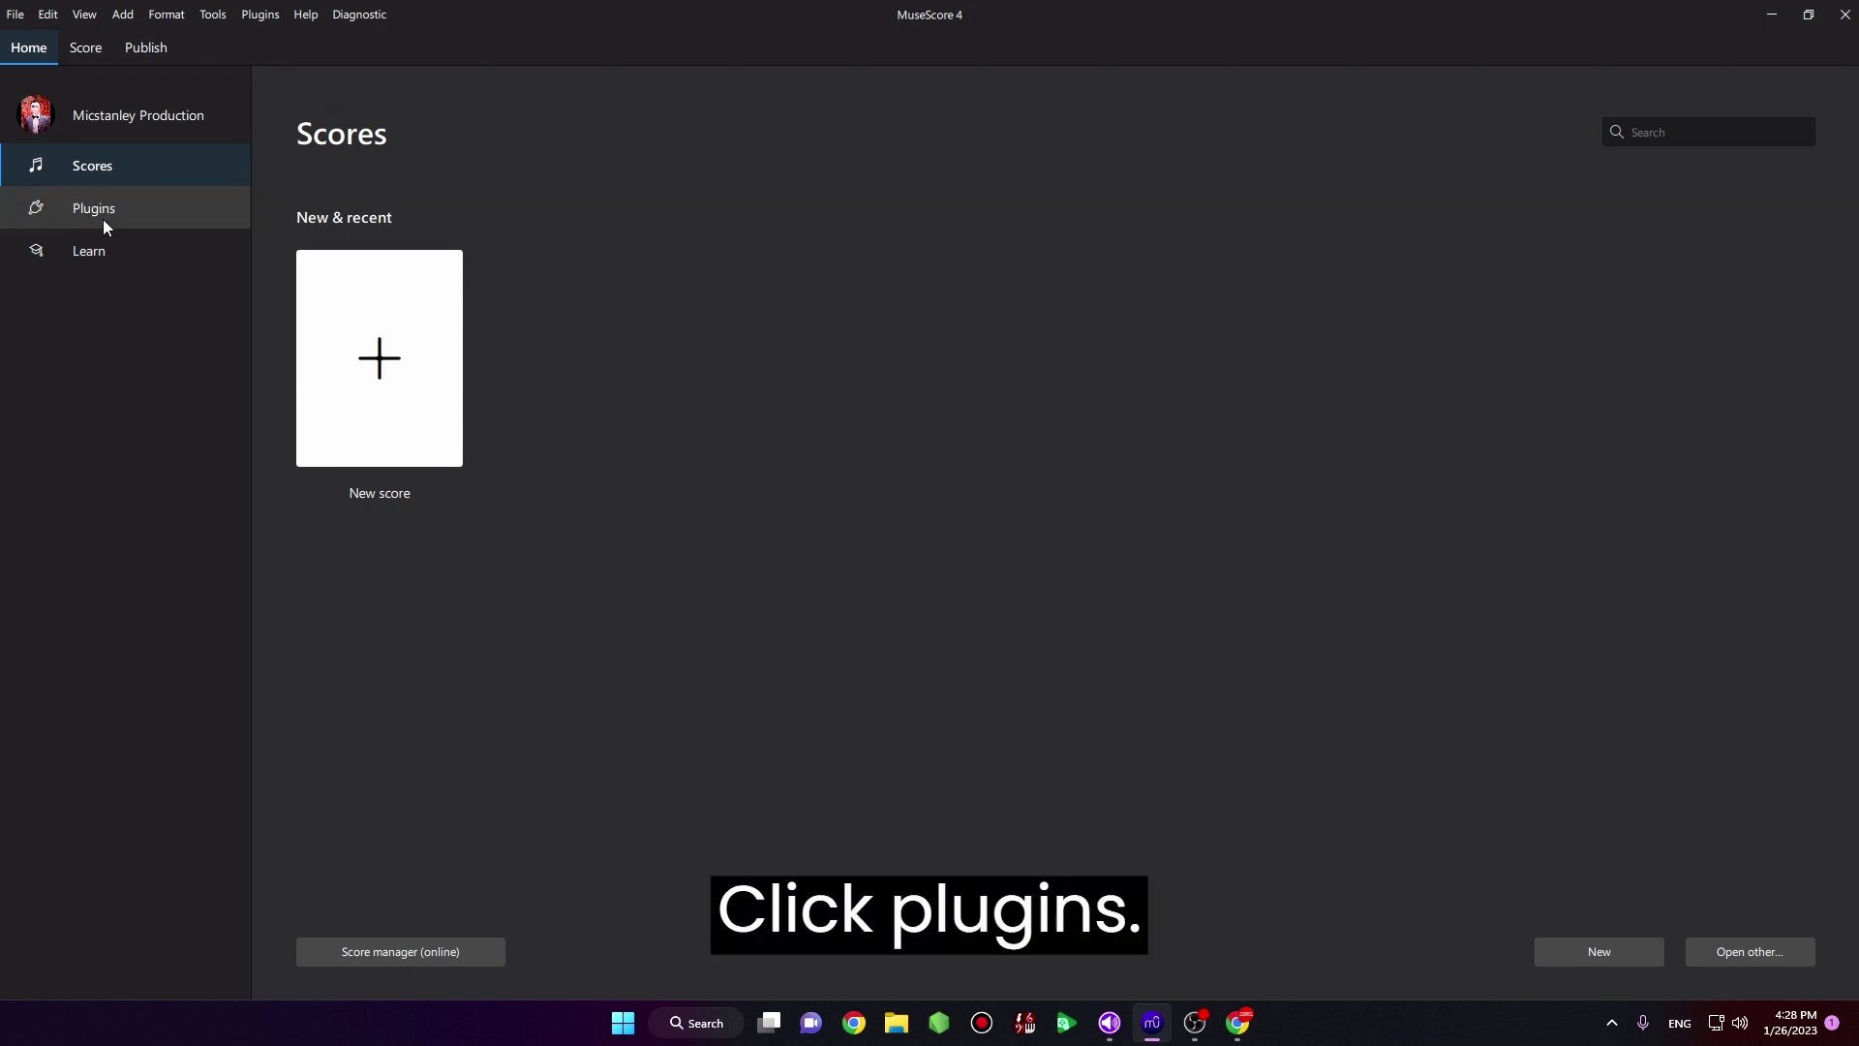
Step: In the Plugins list, disable Add Courtesy Accidentals and then re-enable it
left_click(165, 219)
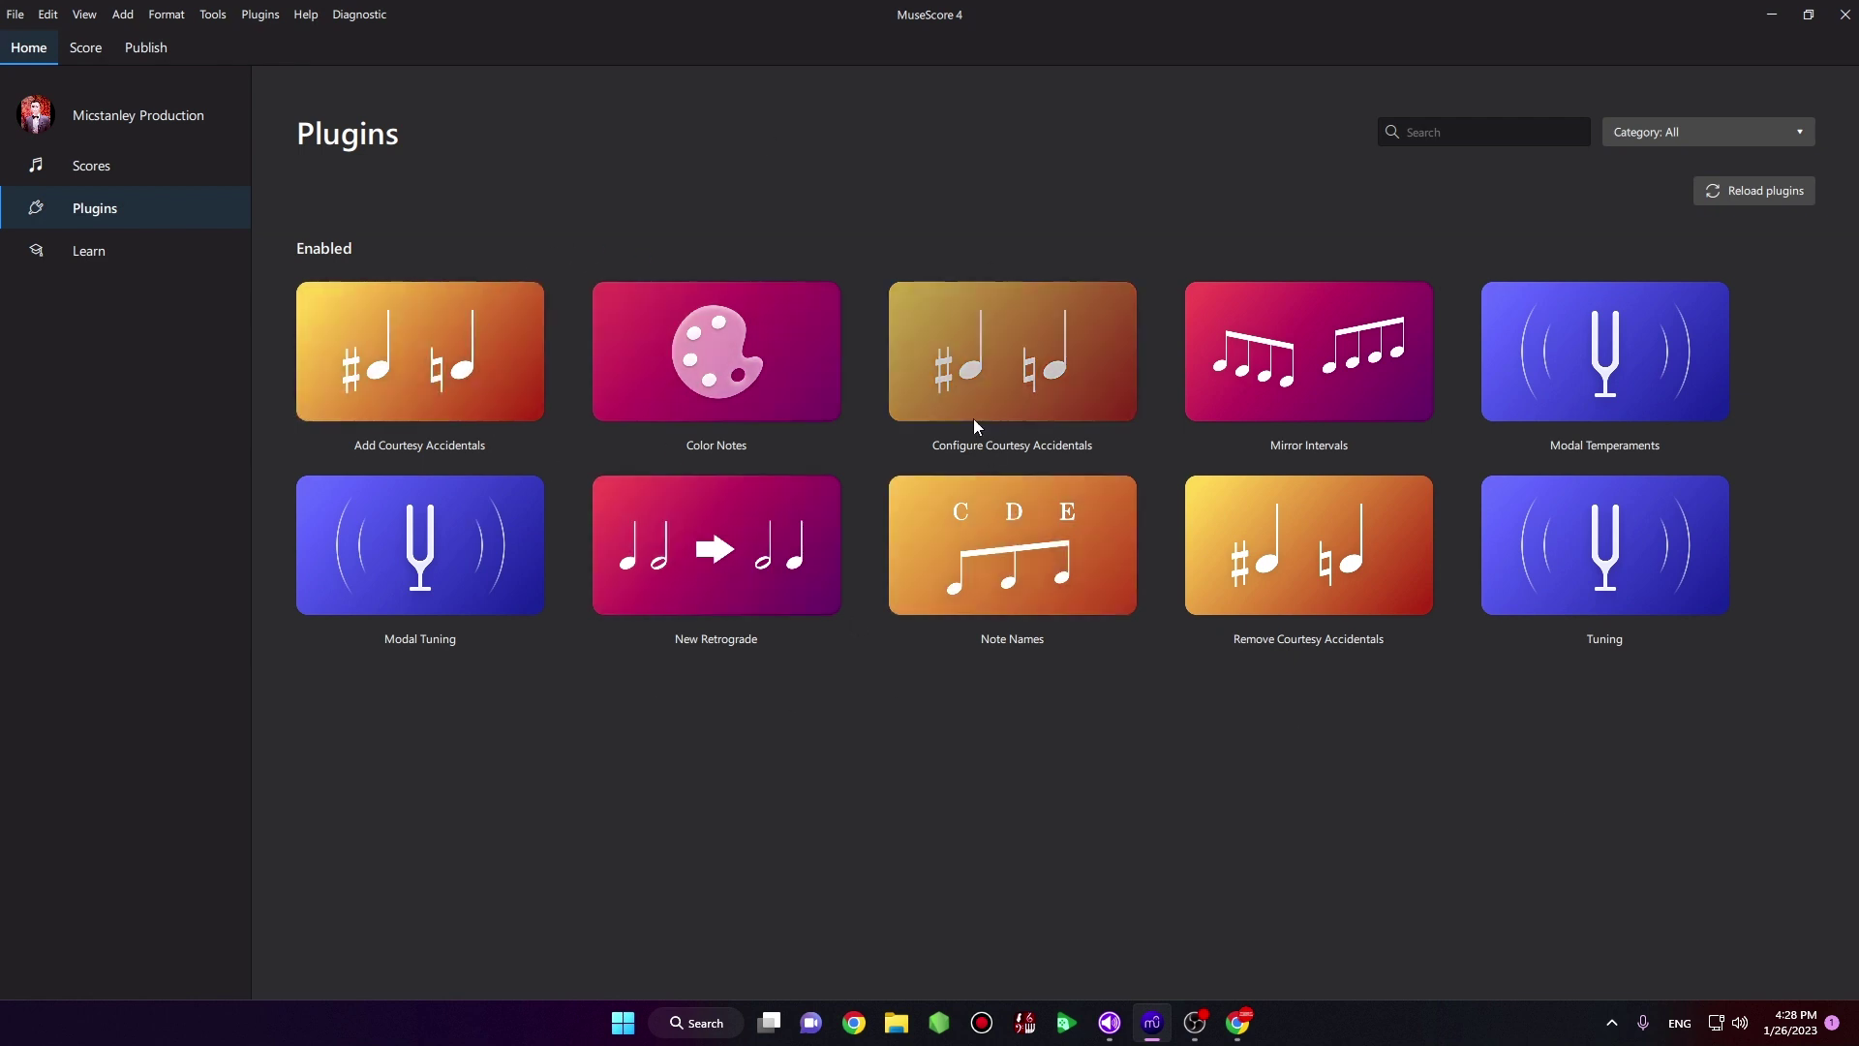
left_click(471, 368)
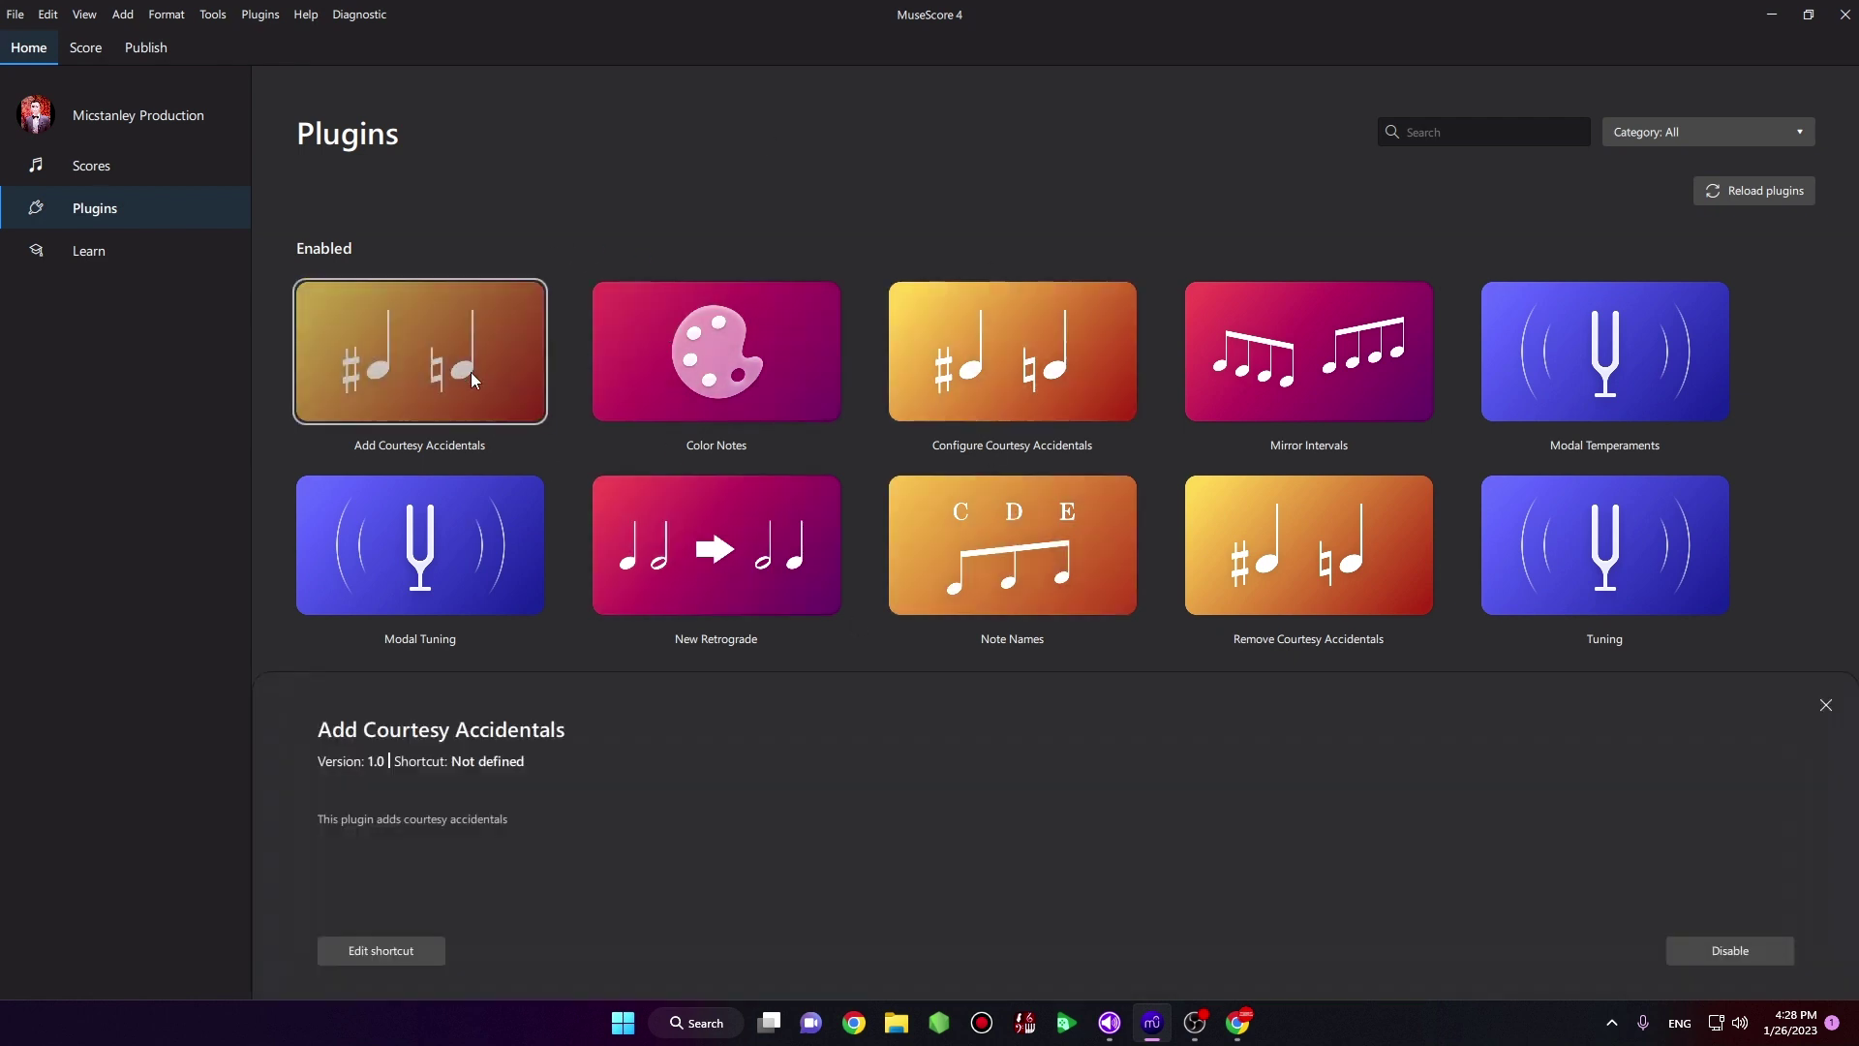
left_click(1756, 951)
left_click(513, 804)
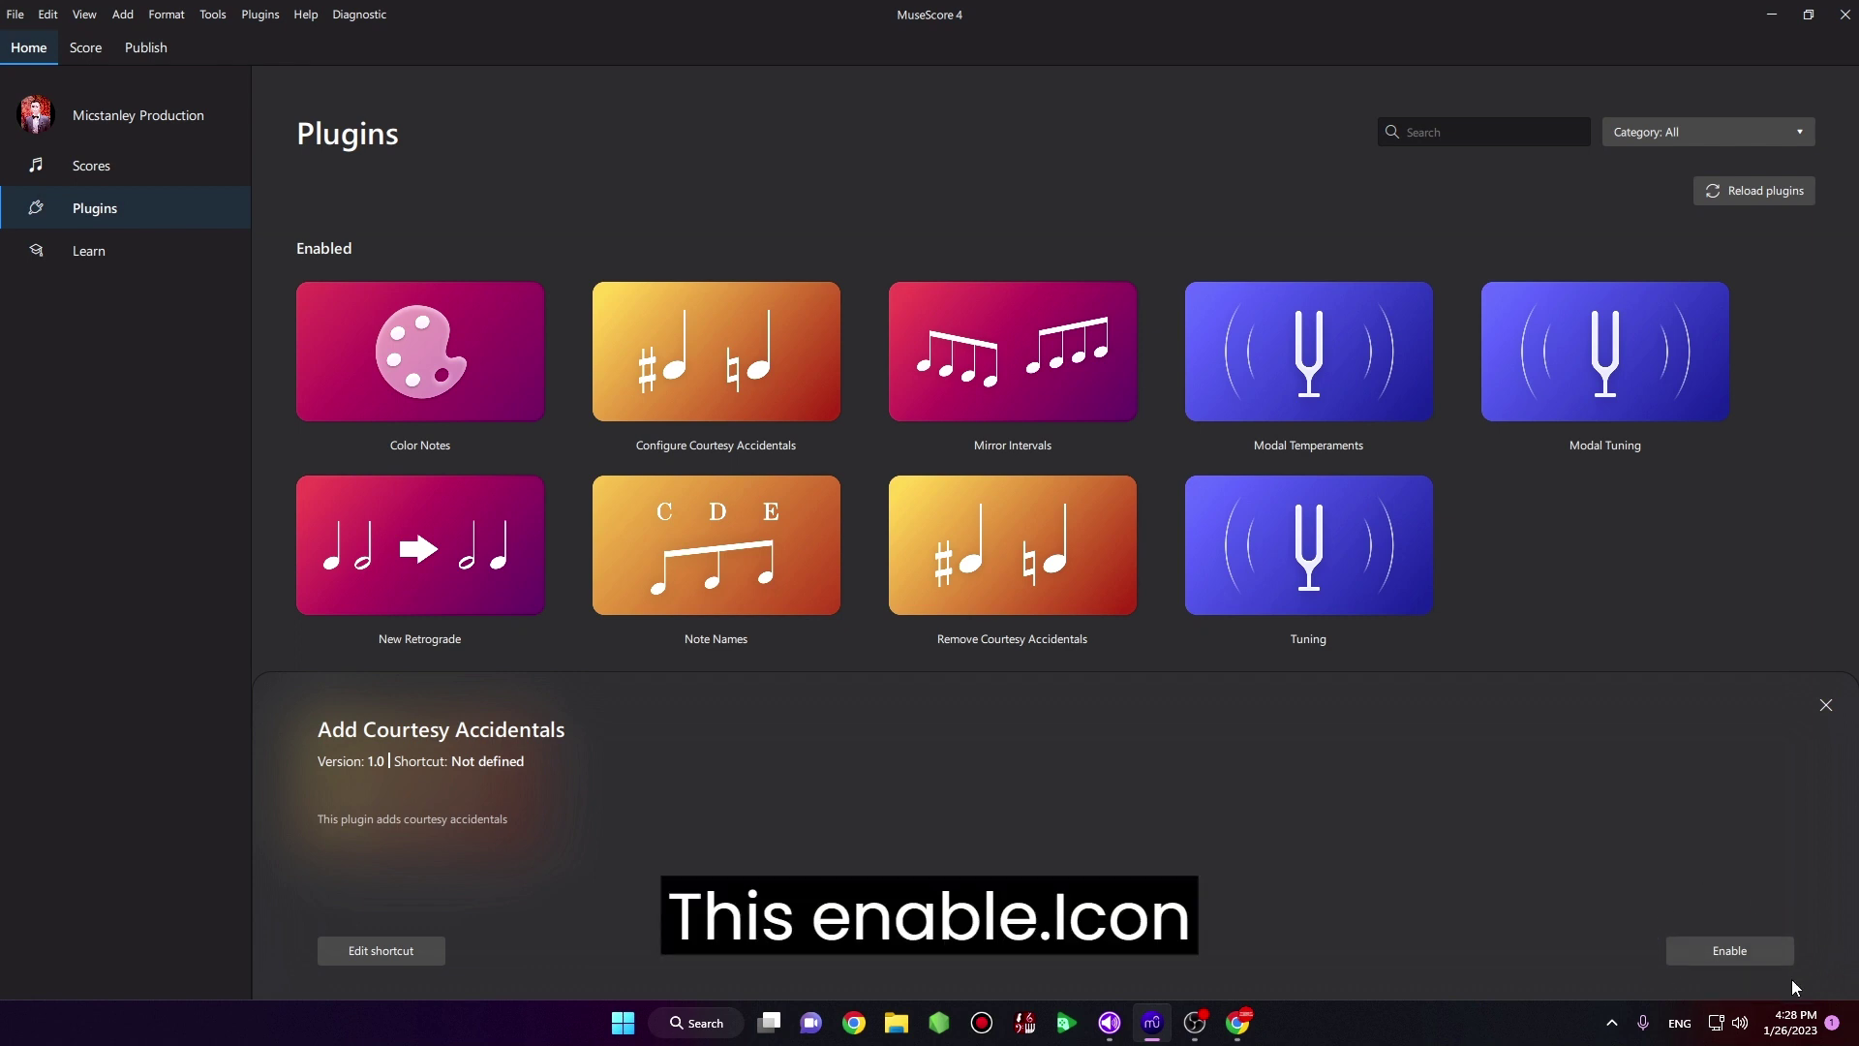
left_click(1756, 955)
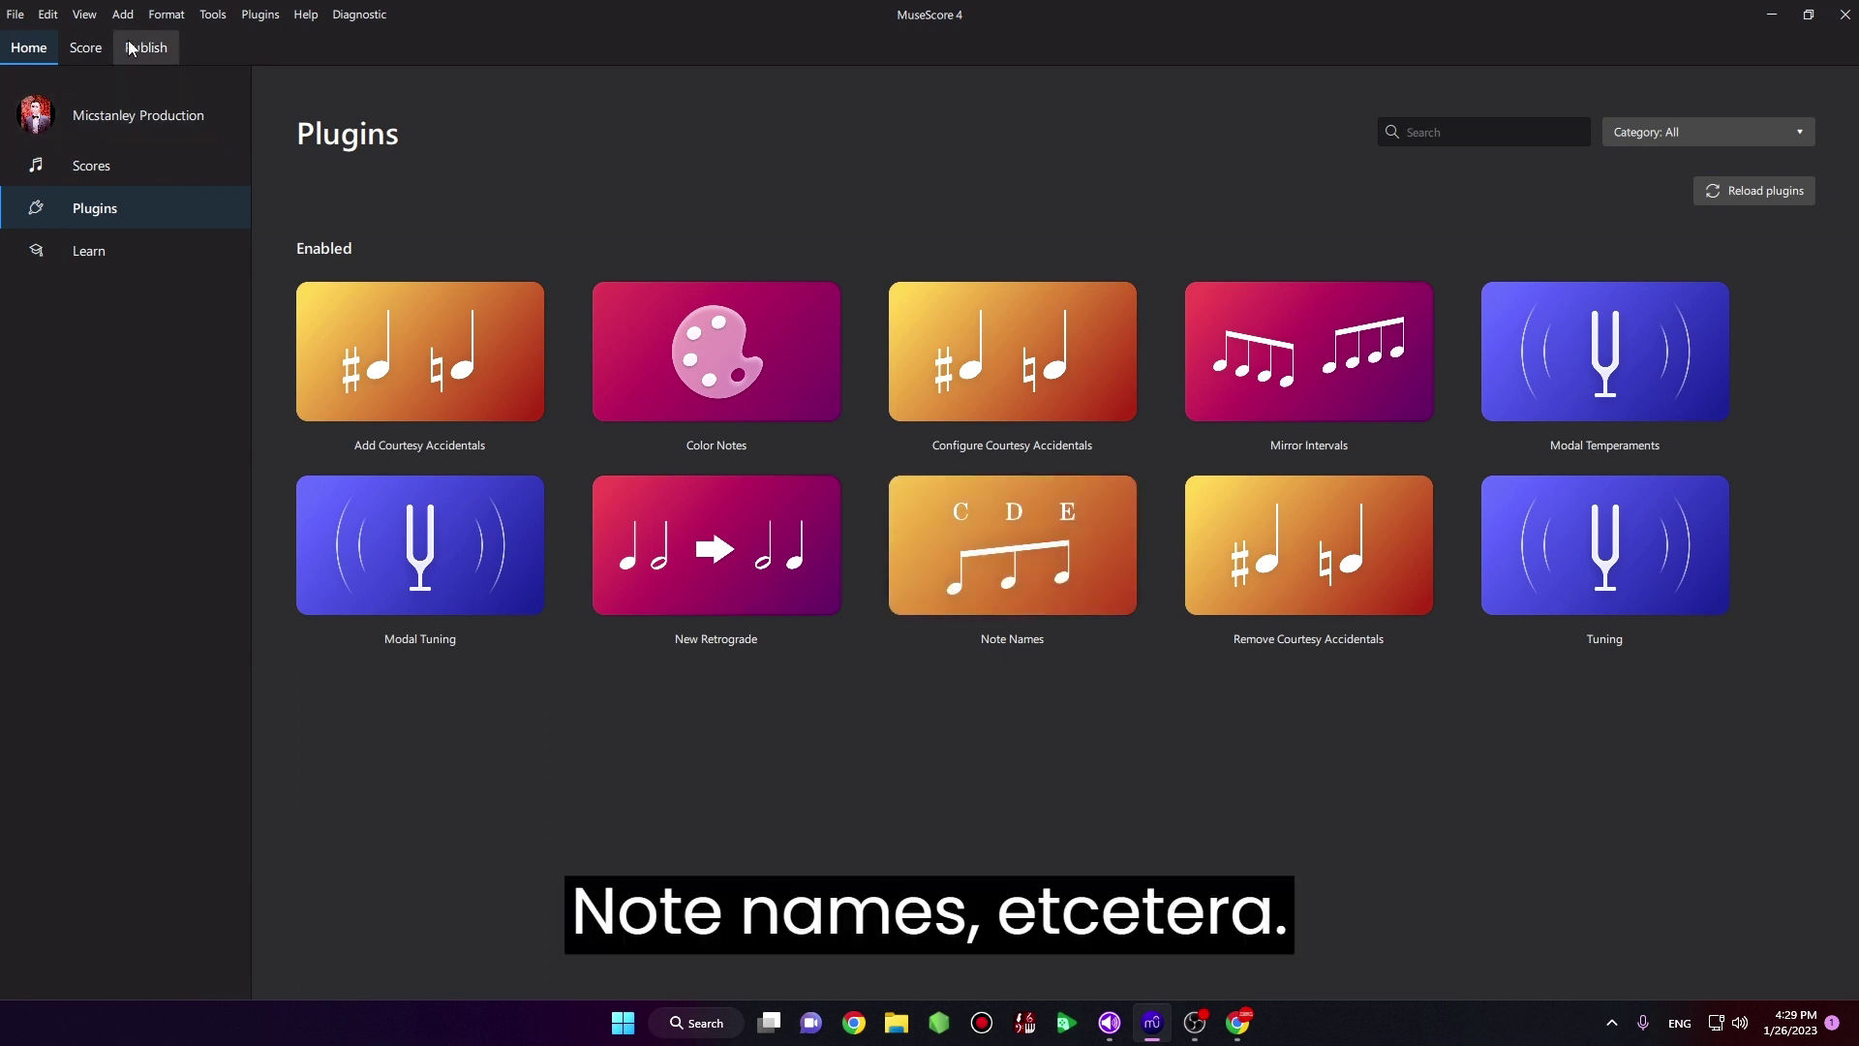
Step: Browse the extra palettes available in the score workspace, then close that list
left_click(89, 50)
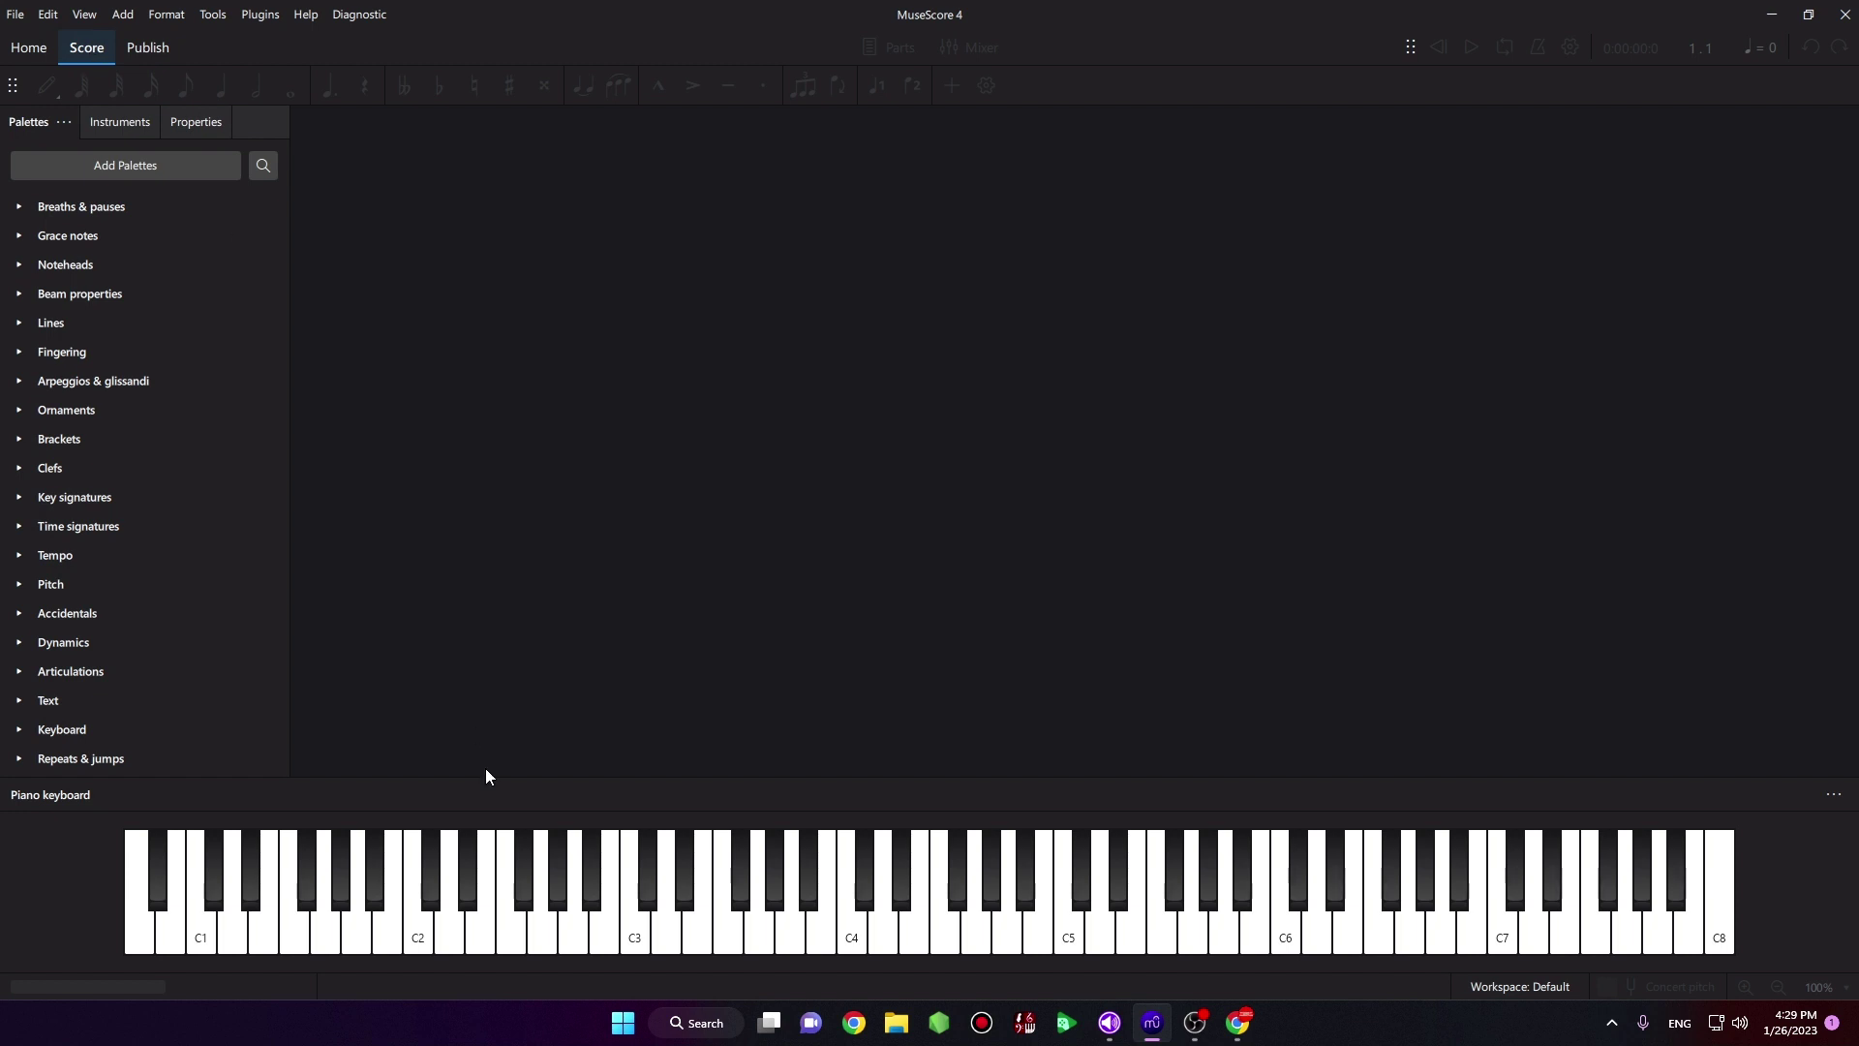
left_click(173, 166)
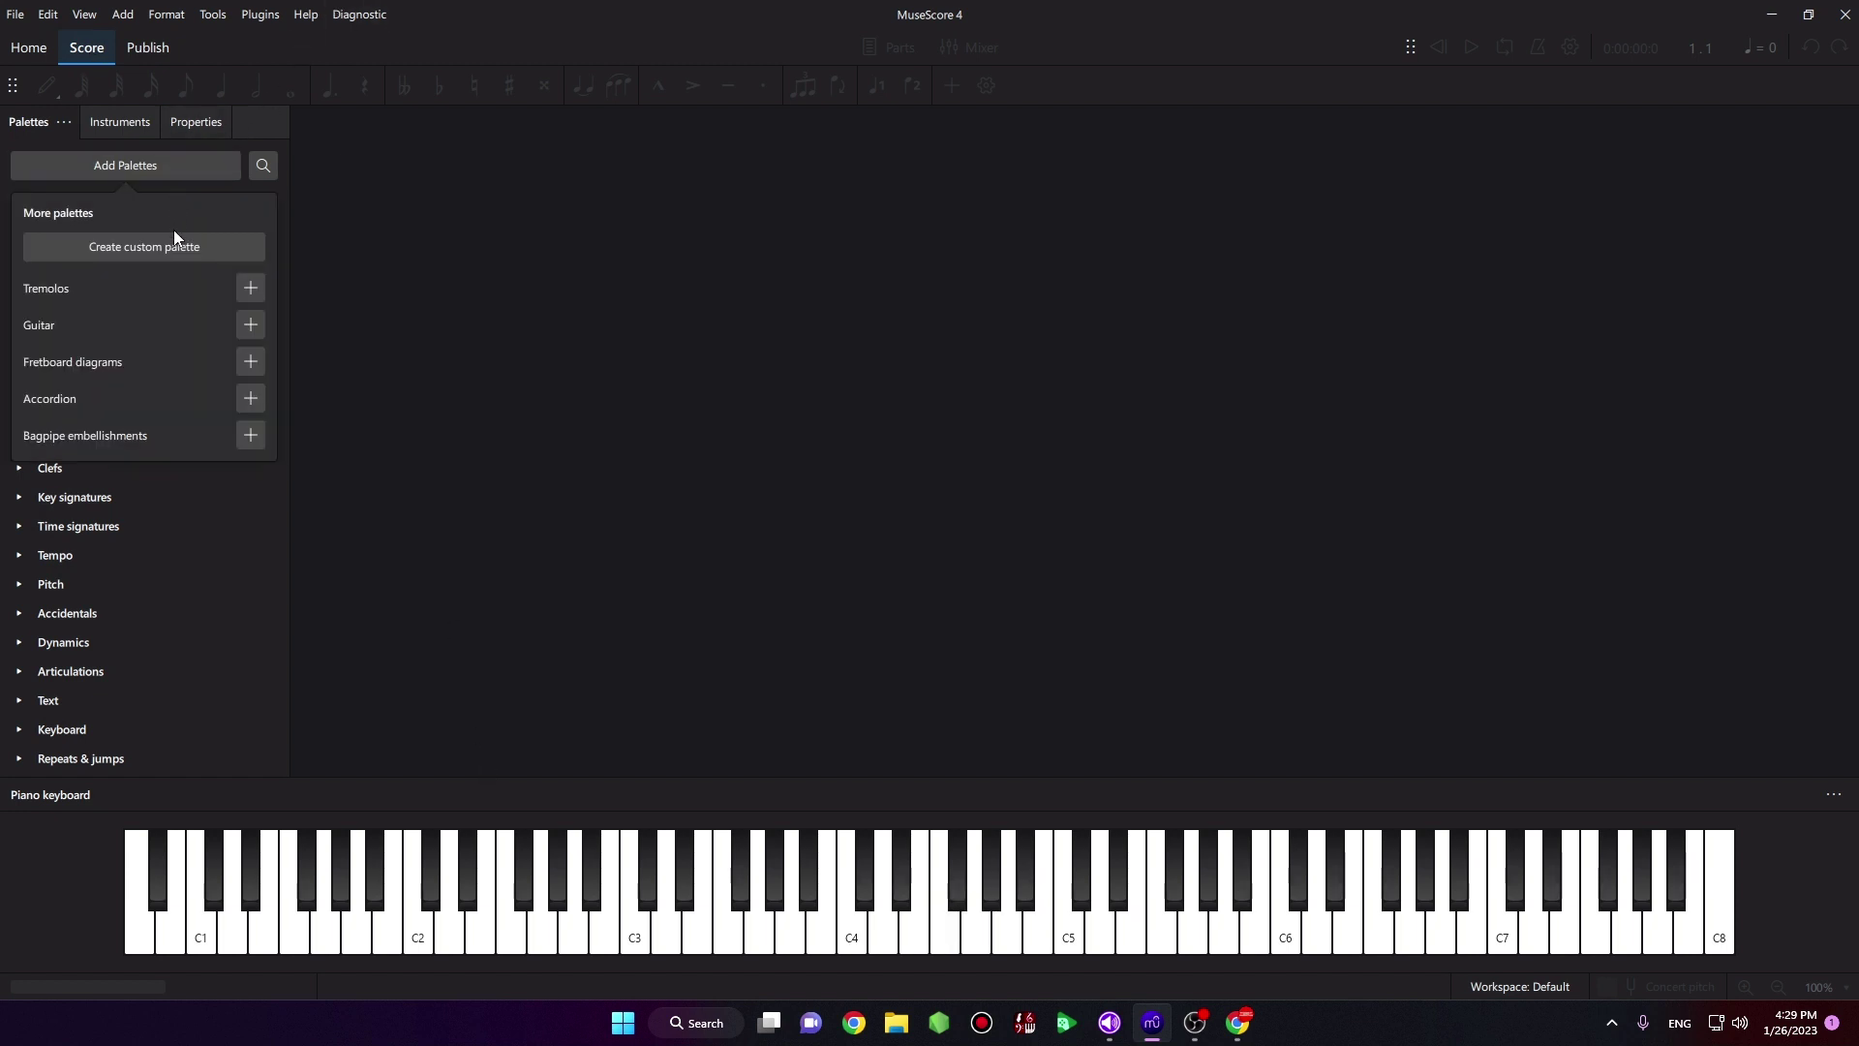
left_click(130, 160)
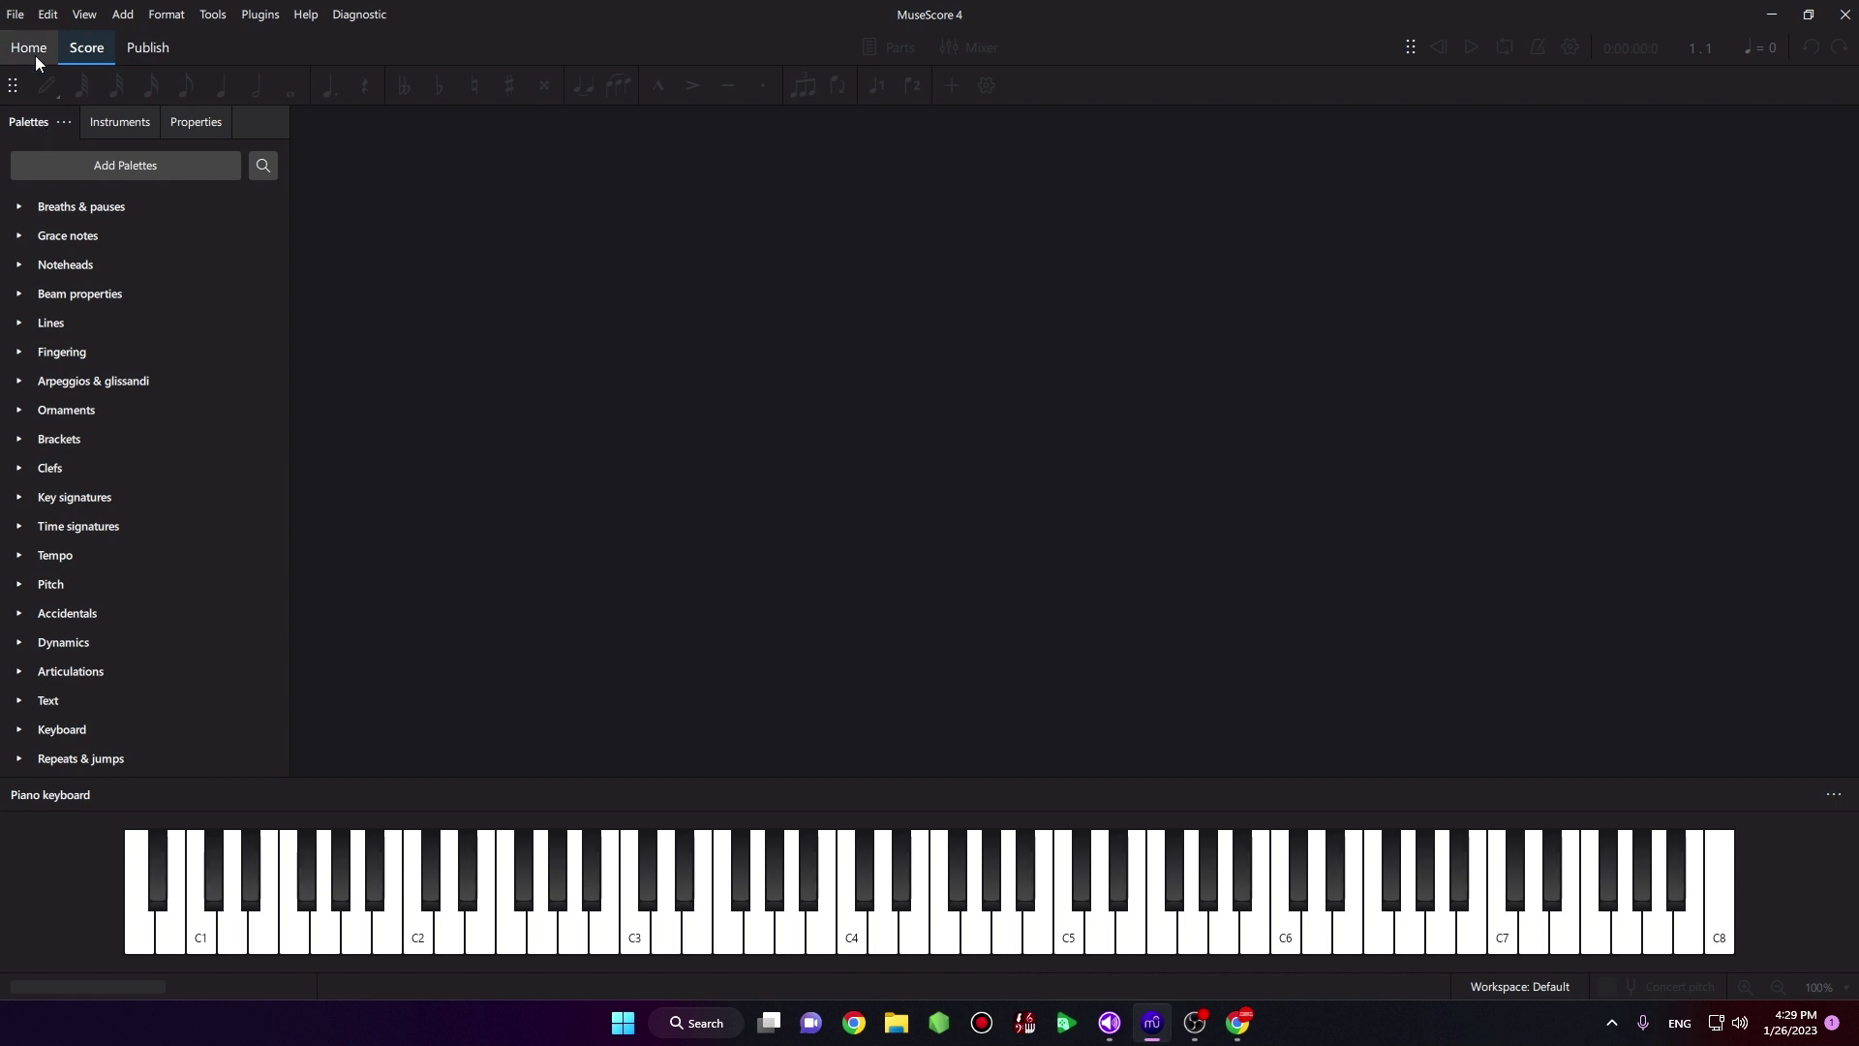
Step: Create a new score with a single Flute from the Woodwinds instruments
left_click(29, 47)
left_click(93, 166)
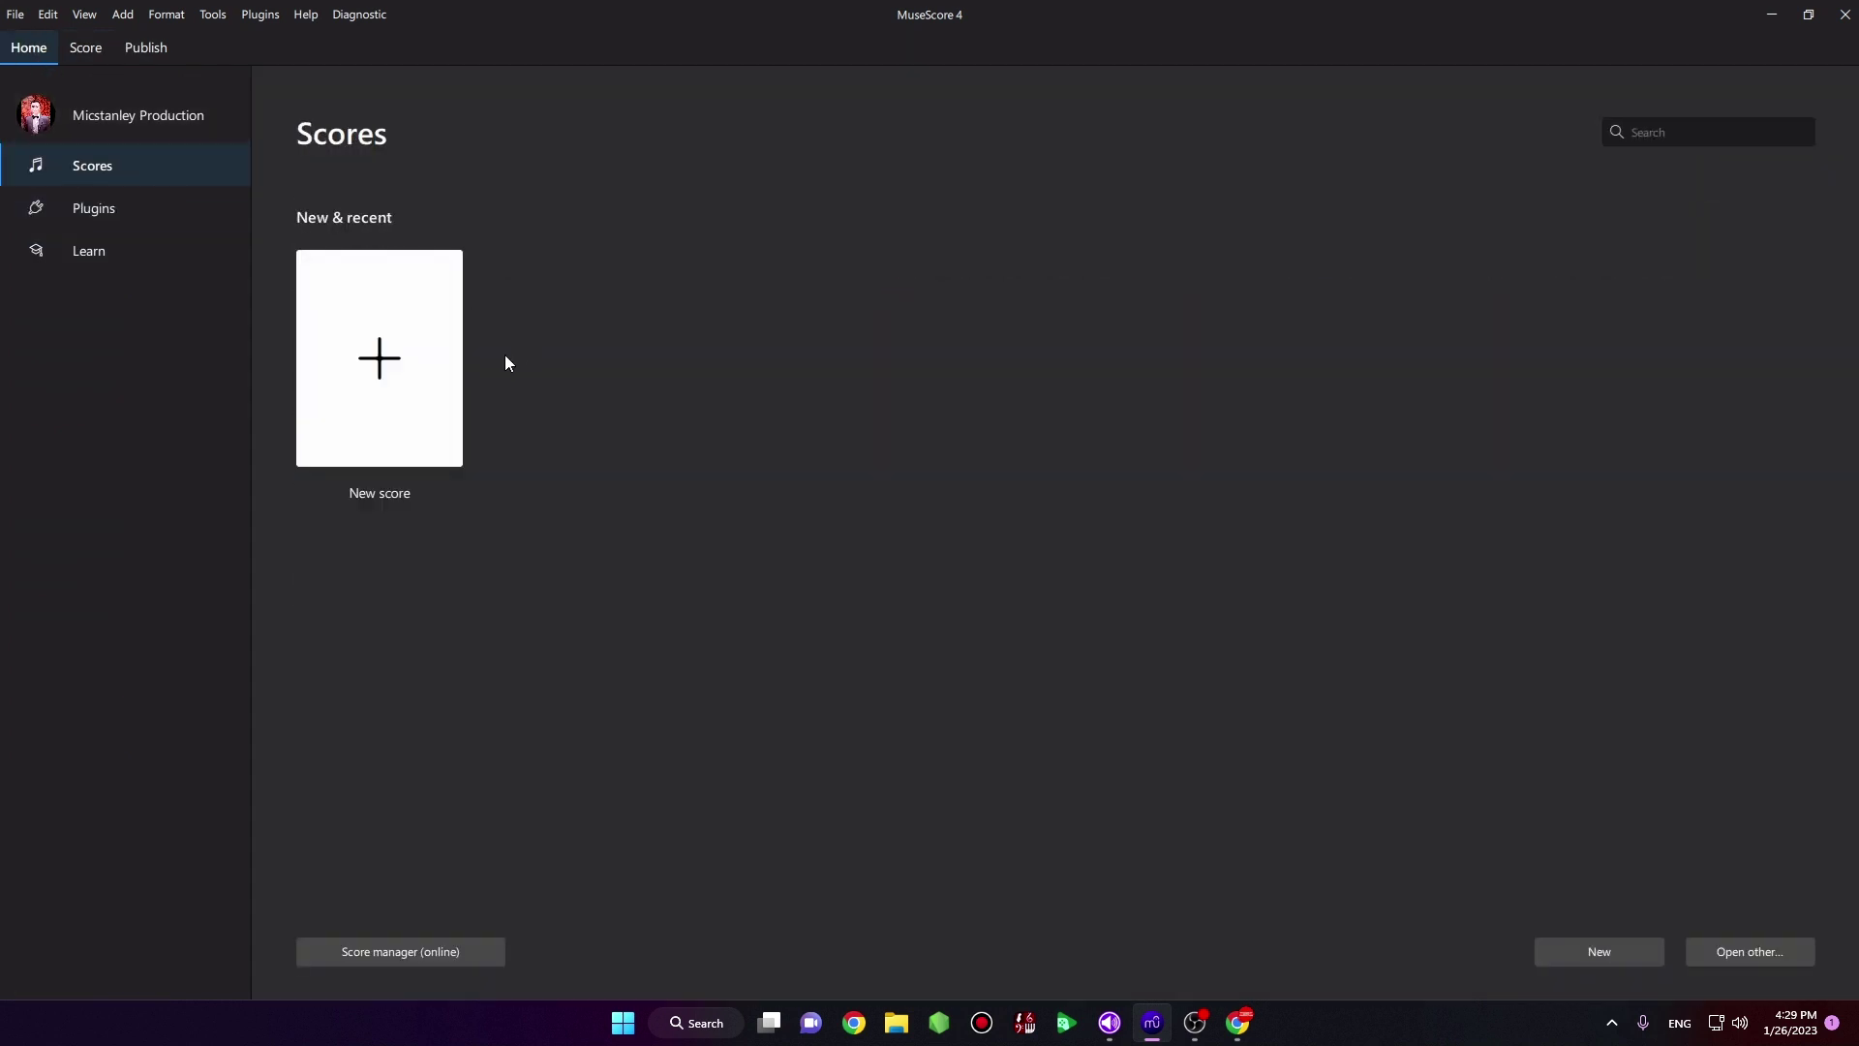
left_click(401, 369)
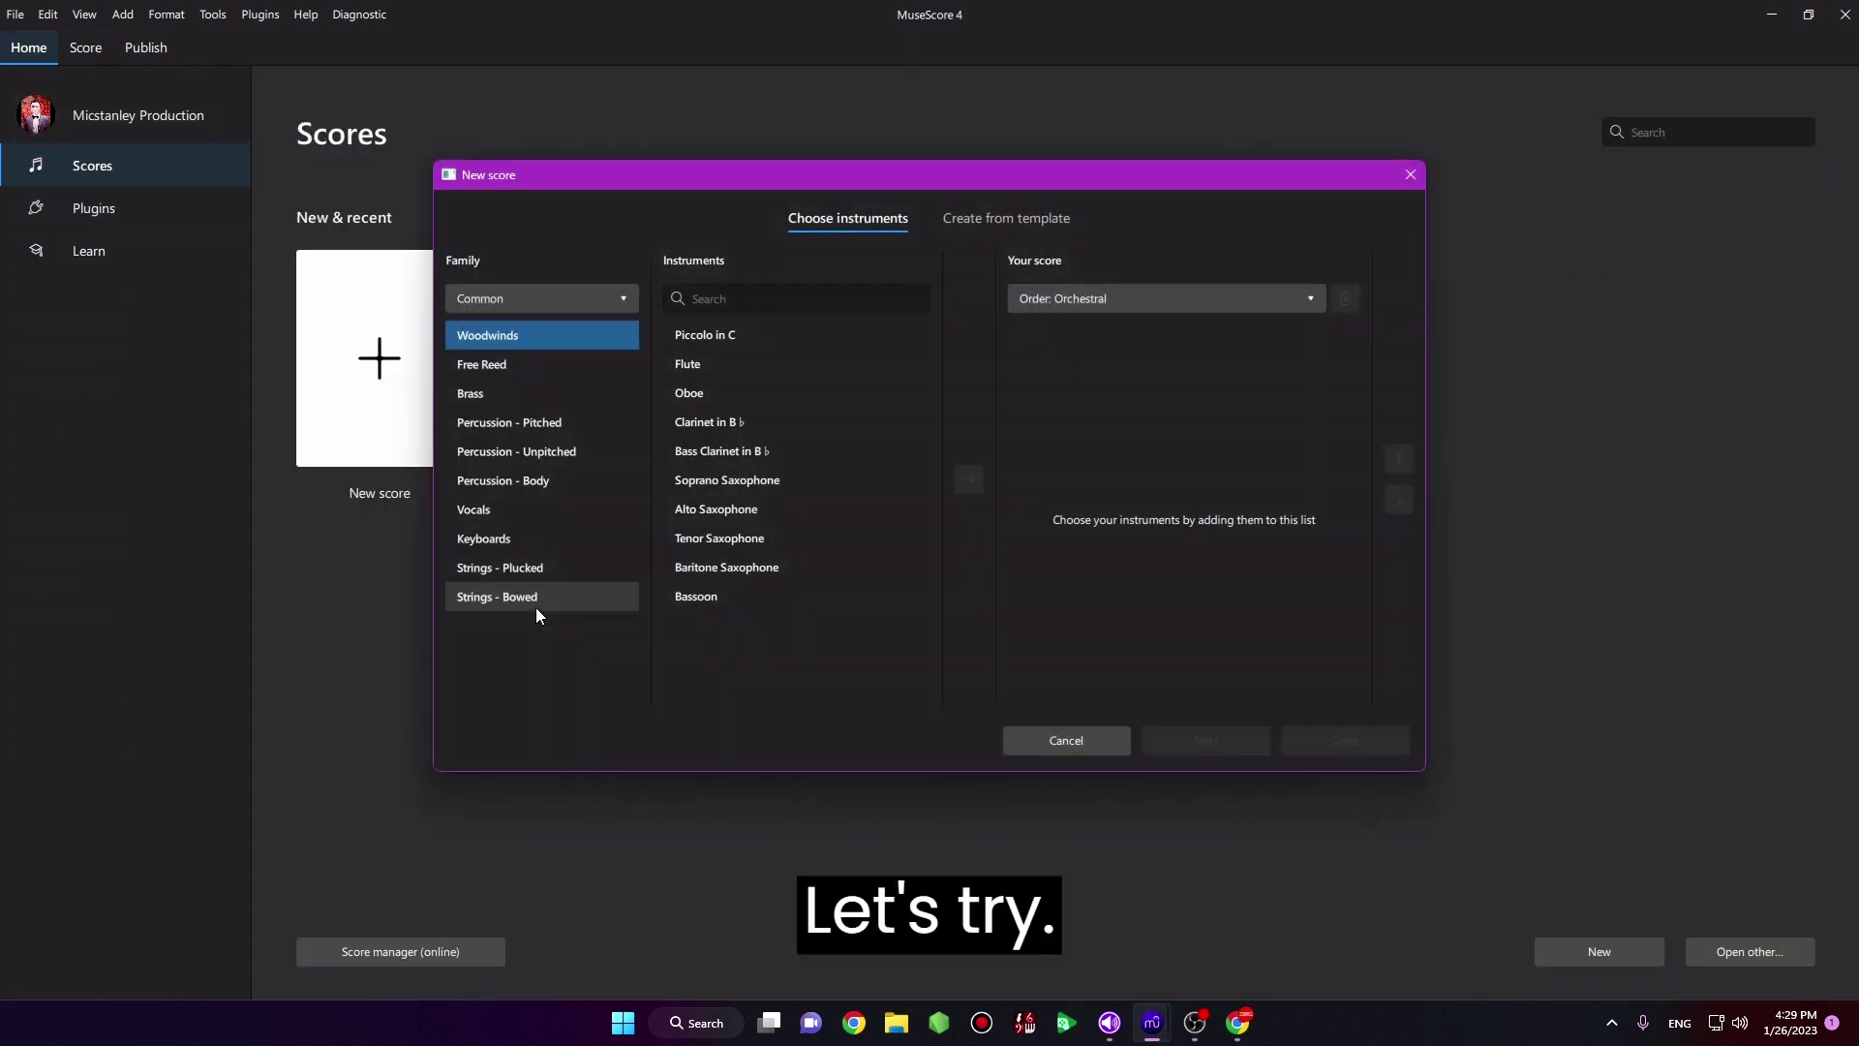
left_click(713, 371)
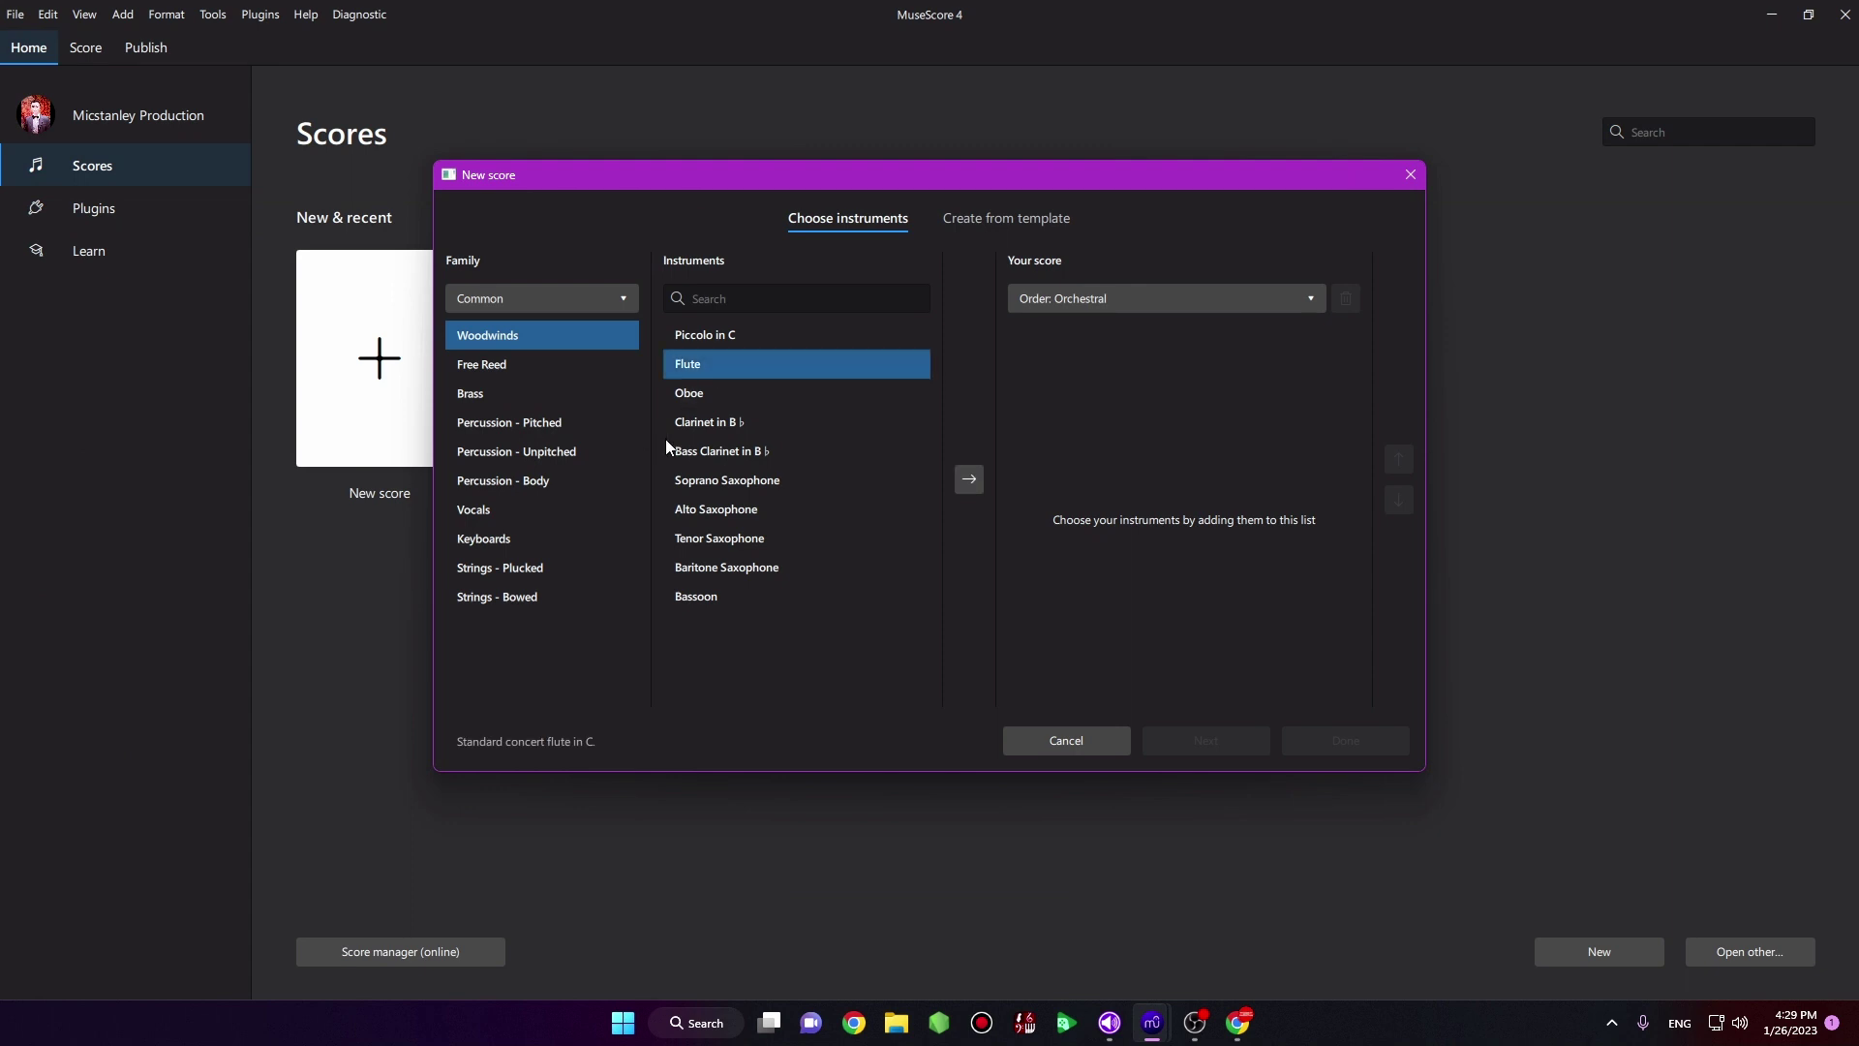
left_click(969, 478)
left_click(1336, 740)
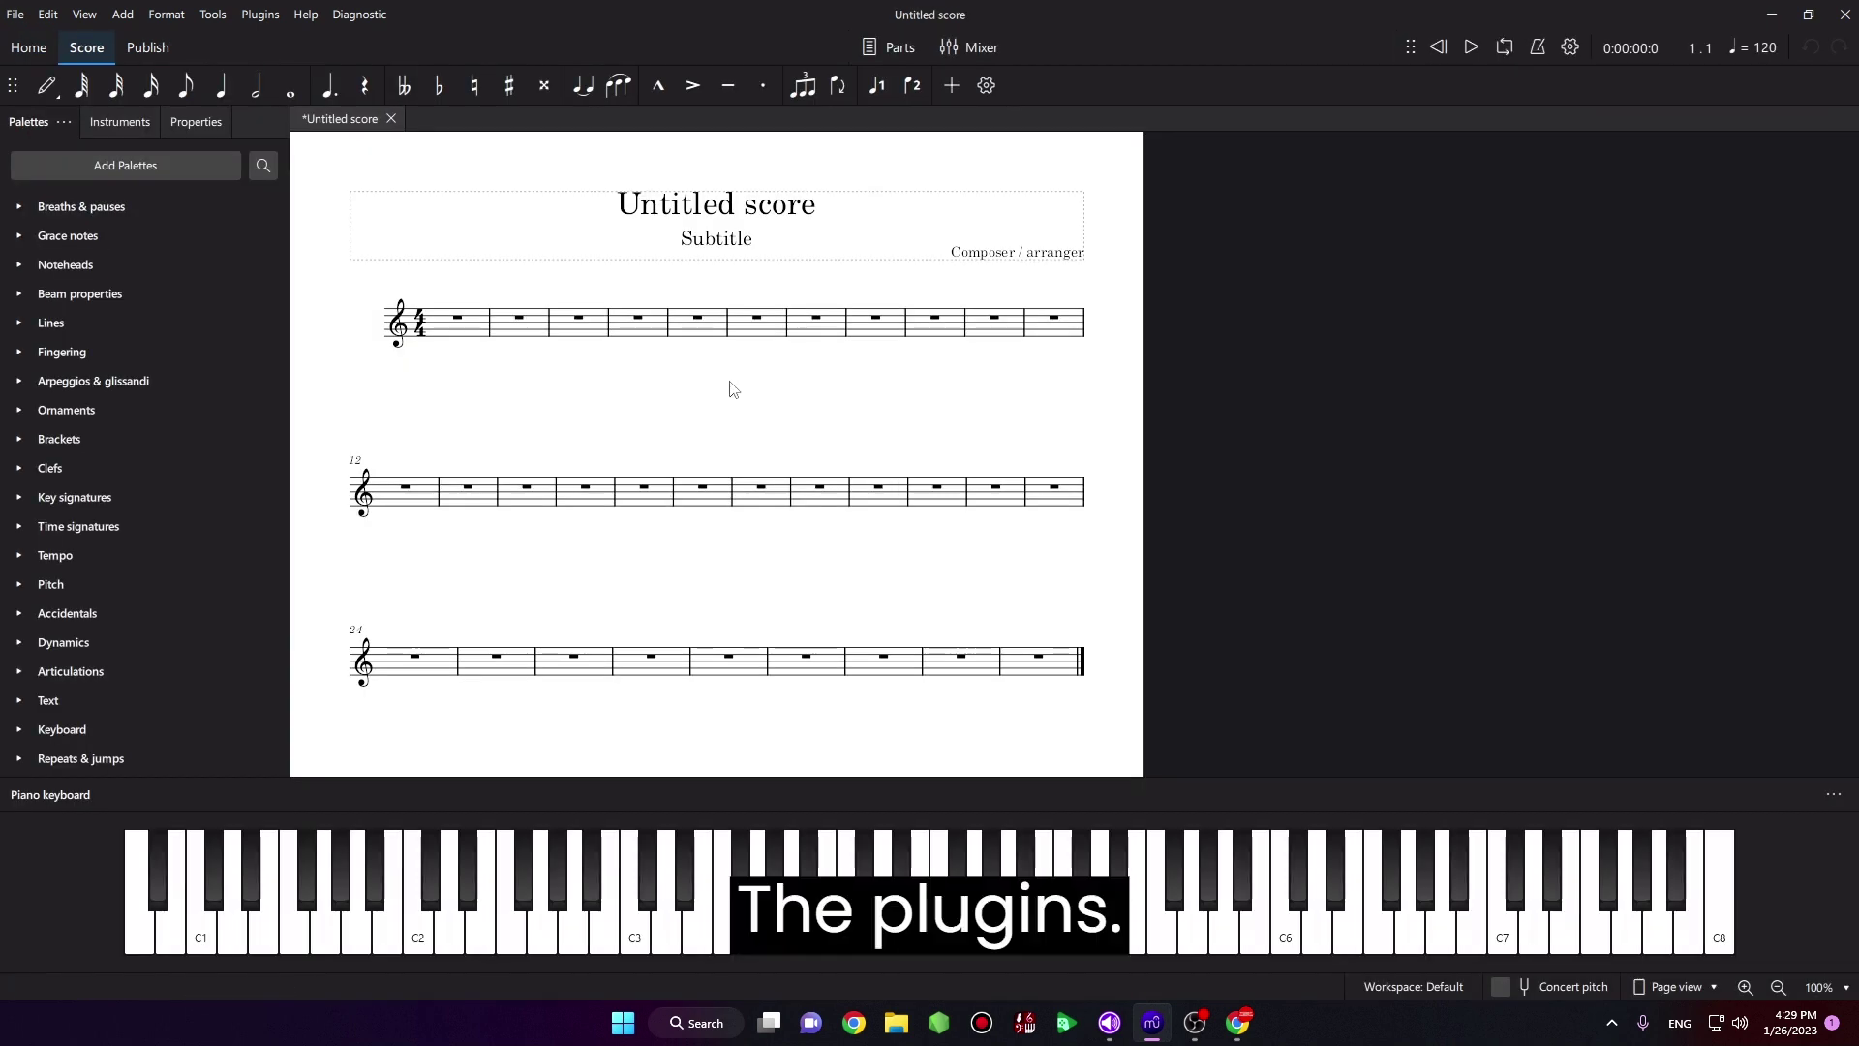
Step: Enter quarter notes C5 D5 E5 D5 in measure 1 and C5 D5 E5 B4 in measure 2
left_click(474, 331)
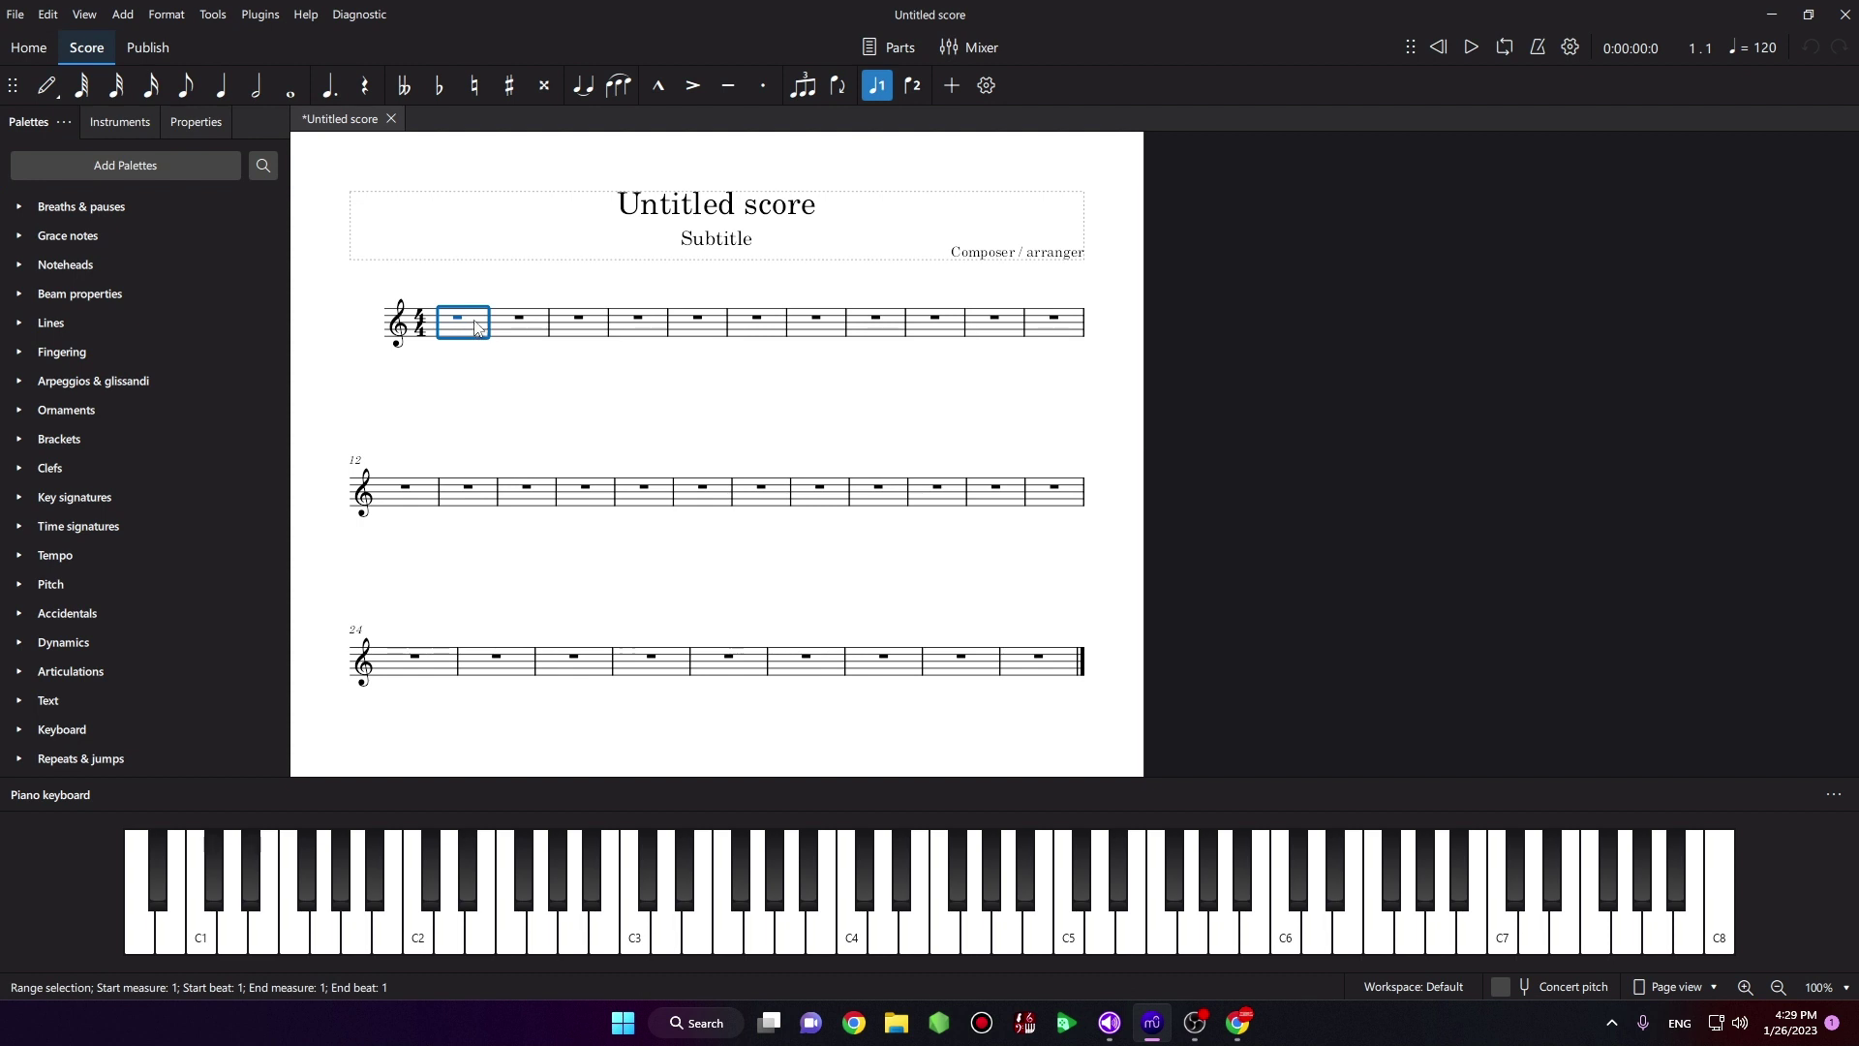
key("n")
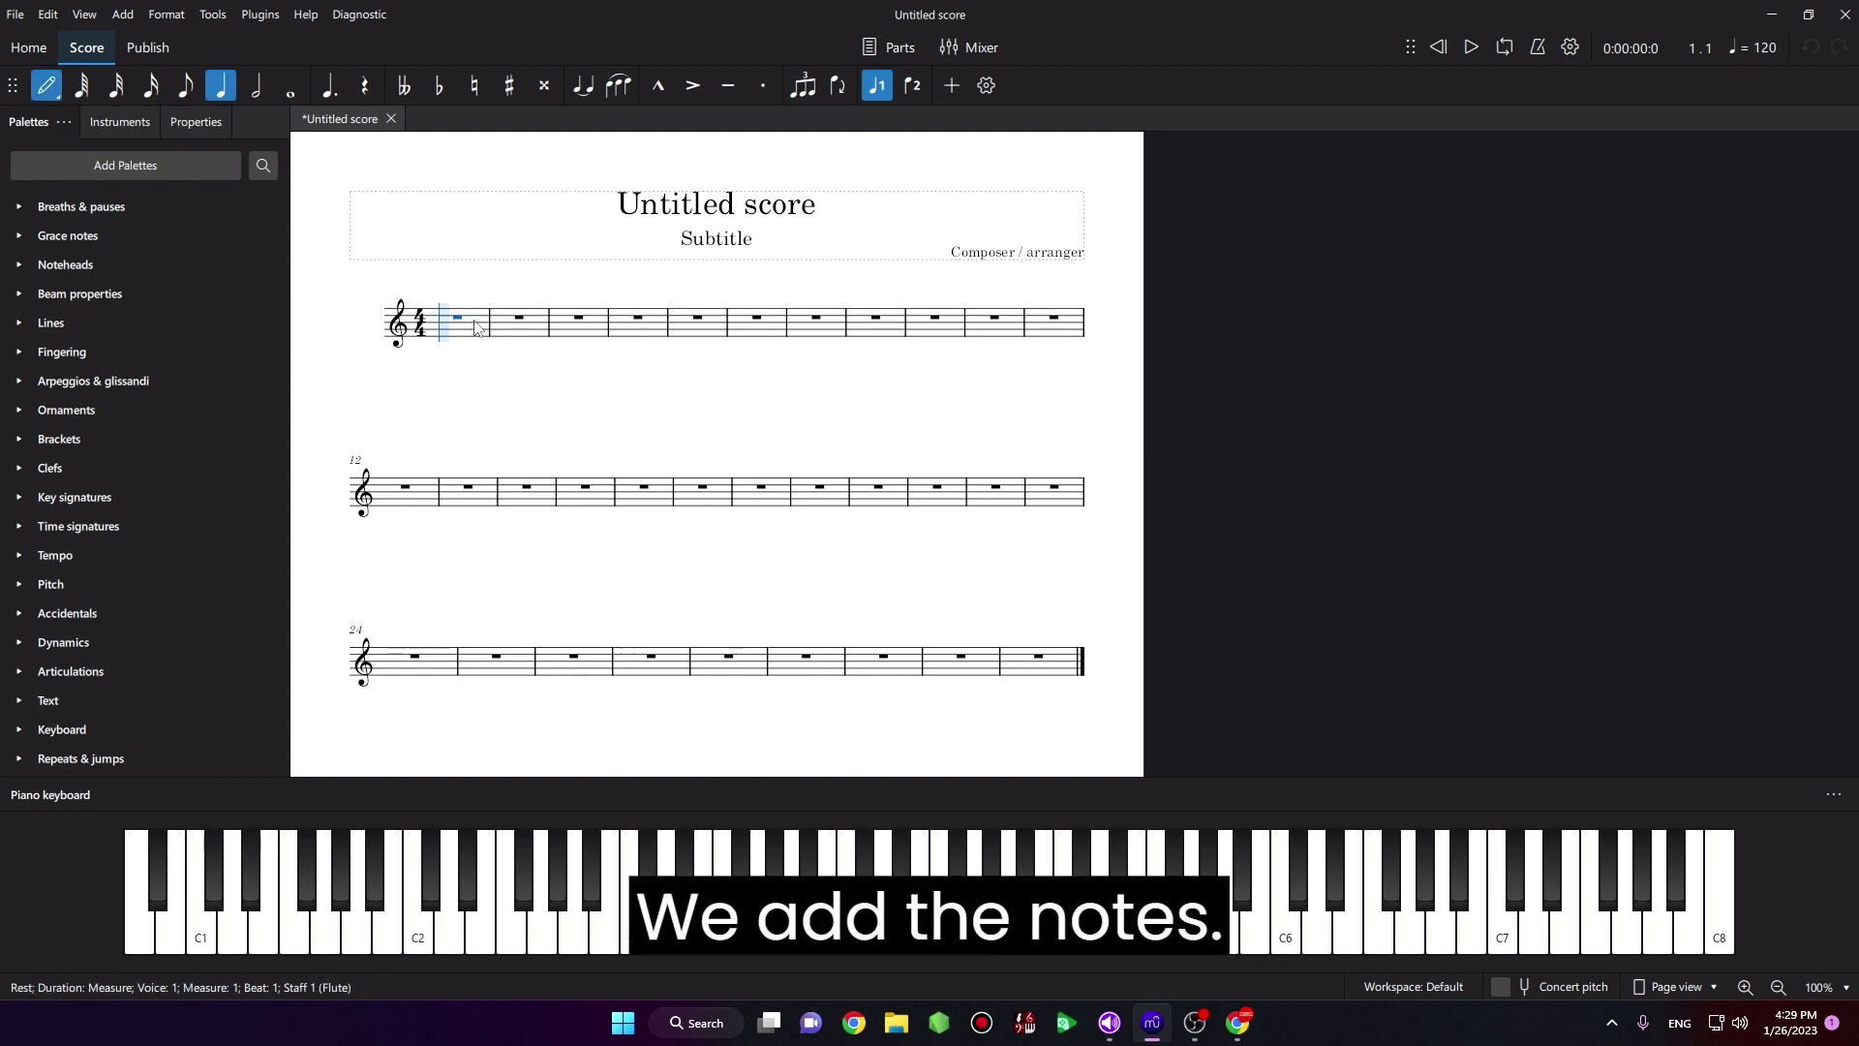
key("c")
key("d")
key("e")
key("d")
key("c")
key("d")
key("e")
key("c")
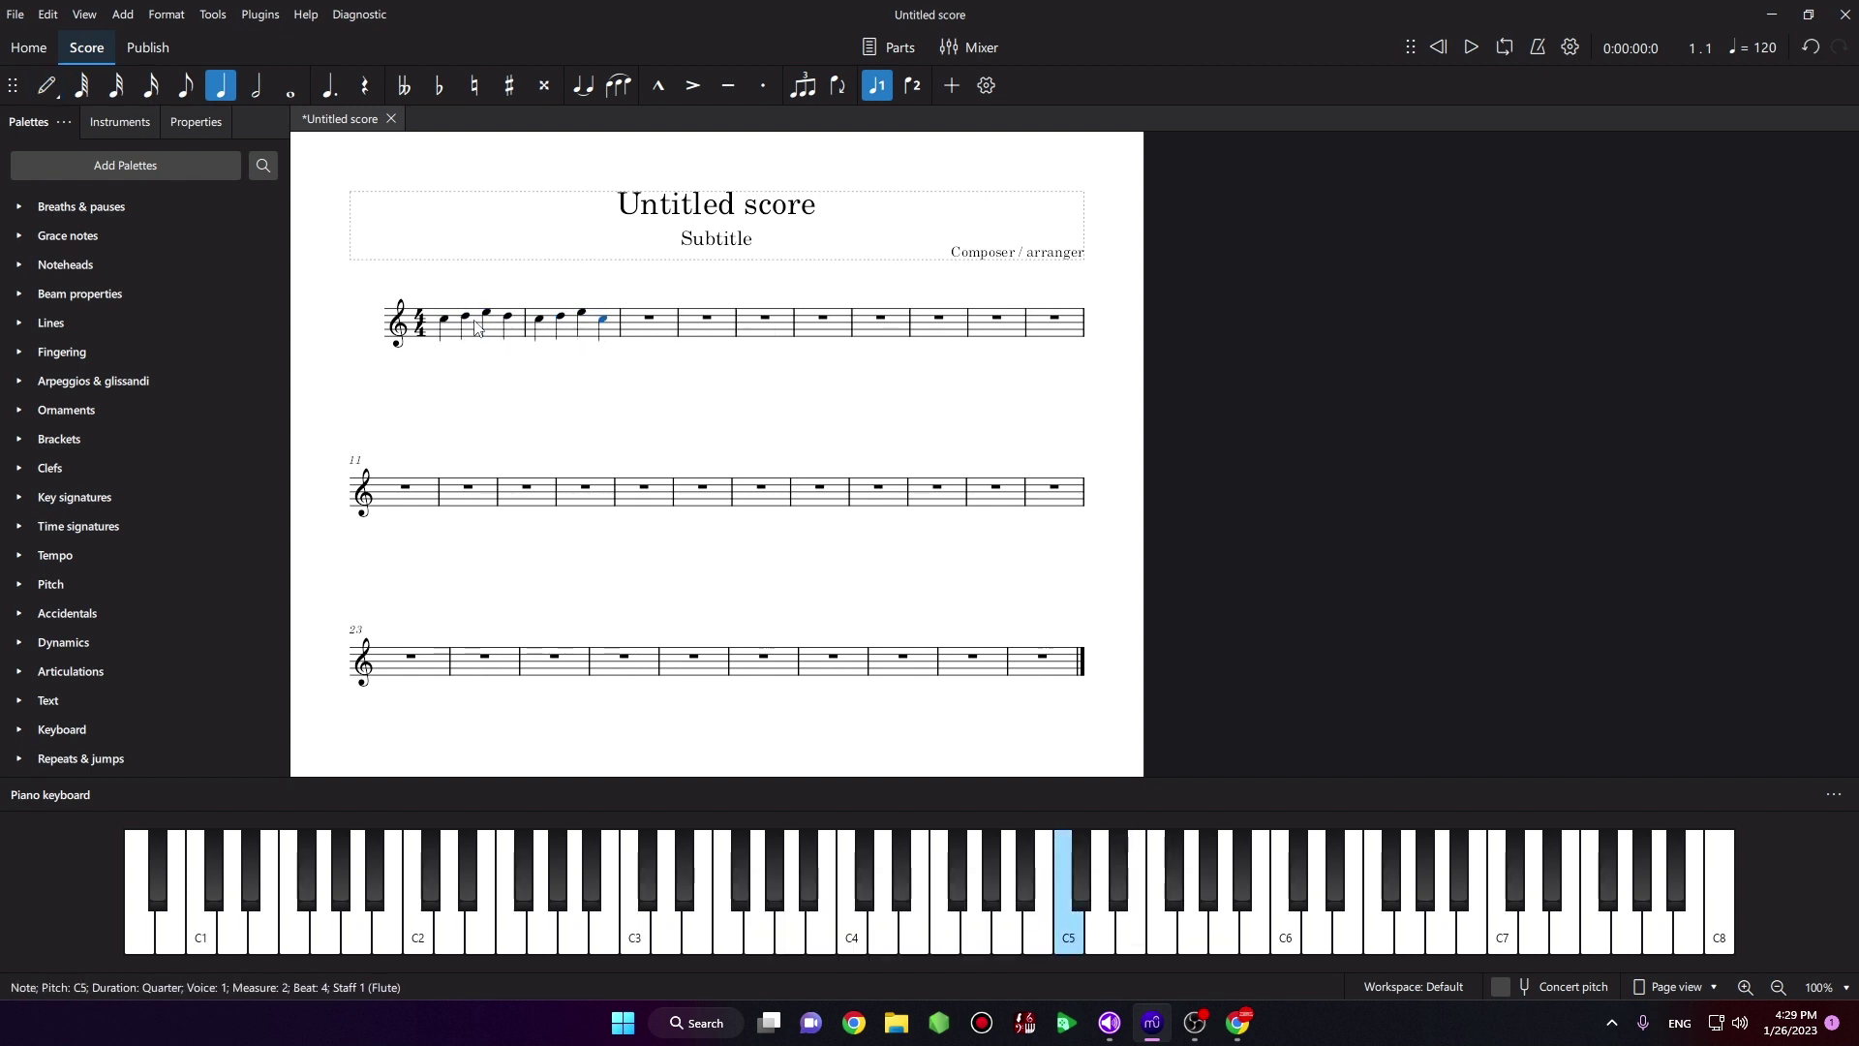
key("Down")
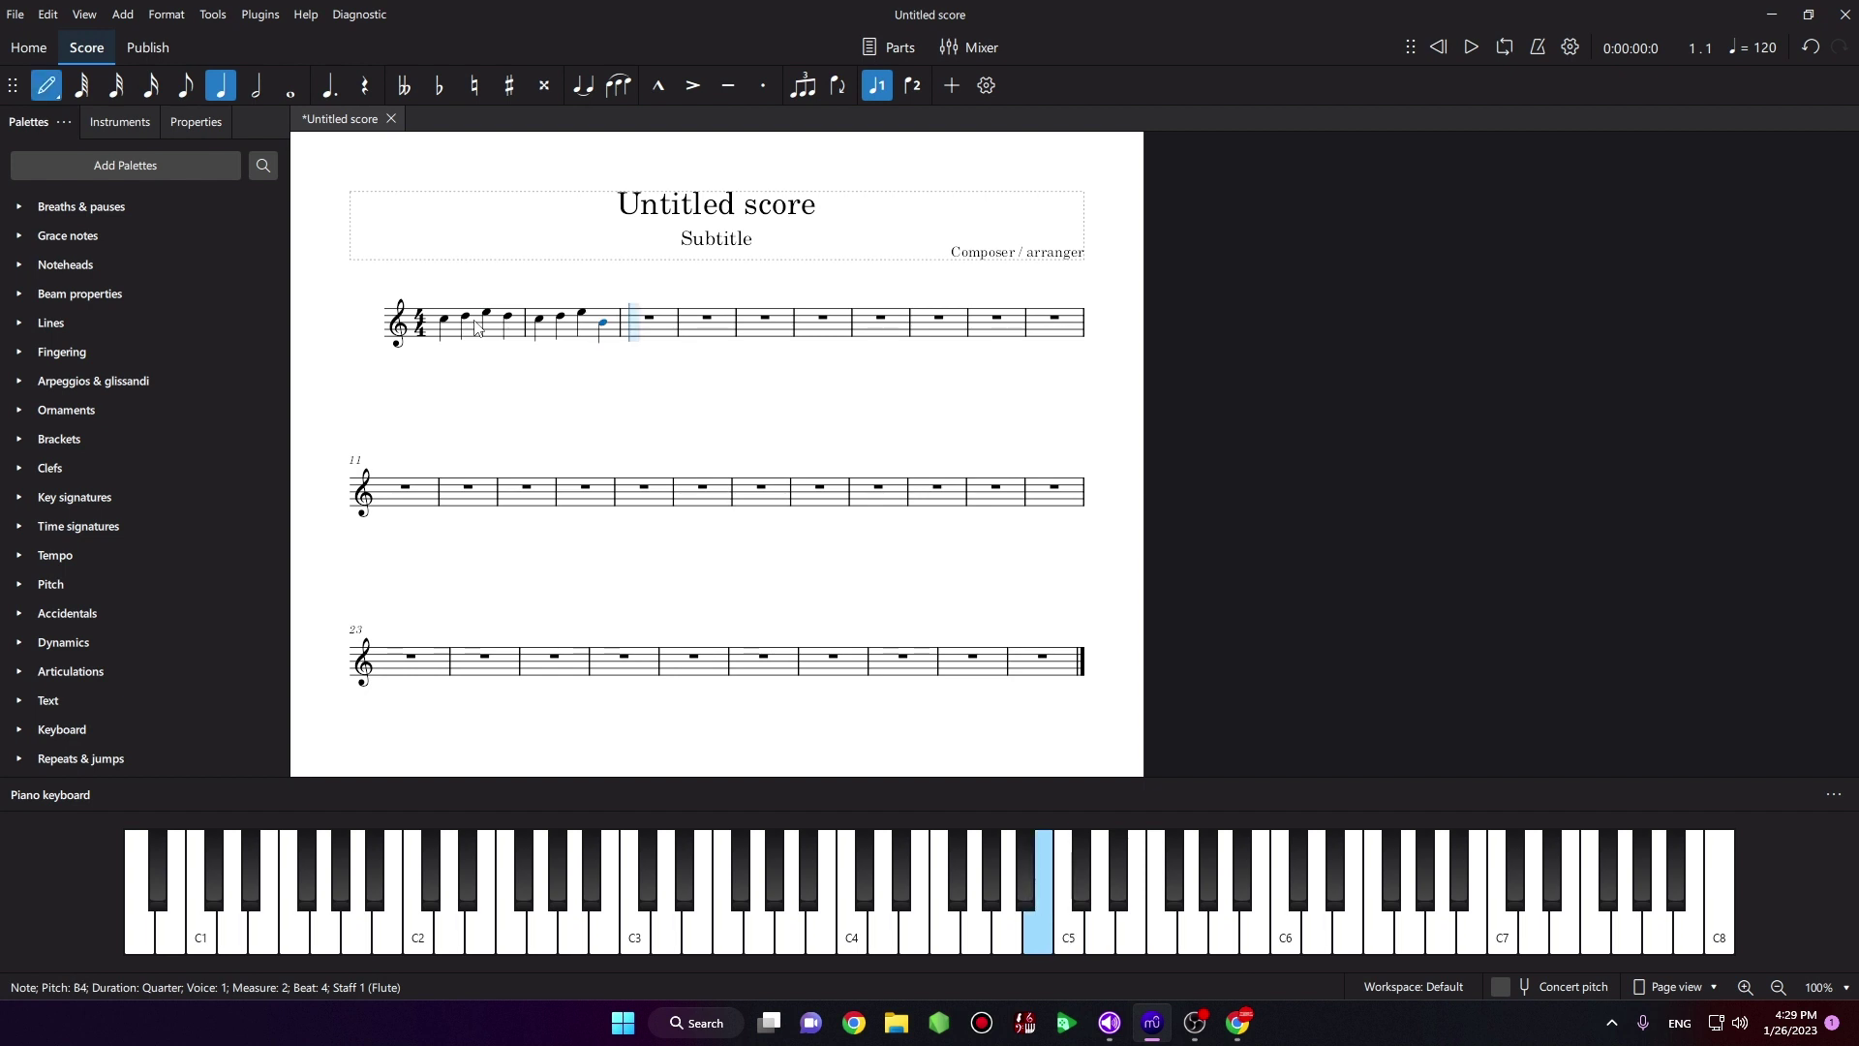
Step: Add quarter notes A4 F4 E4 D4 in measure 3 and a whole-note C4 in measure 4
key("a")
key("f")
key("e")
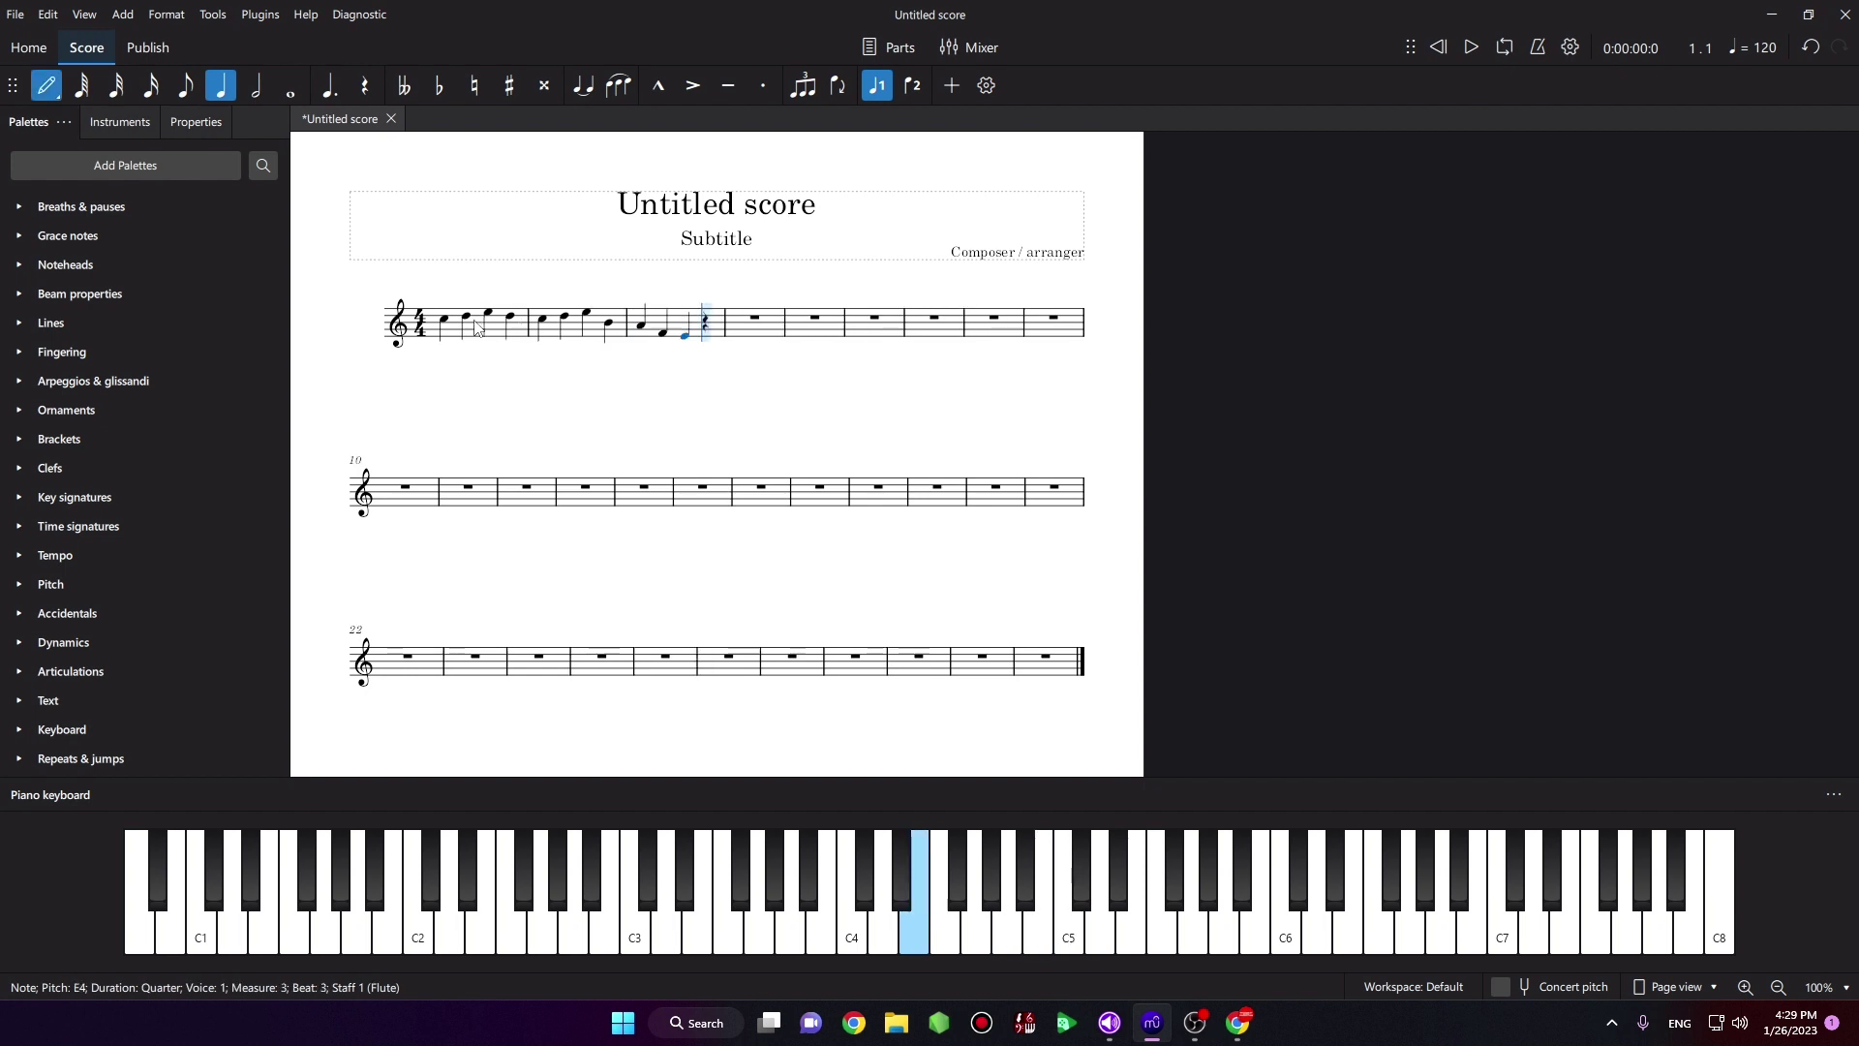
key("d")
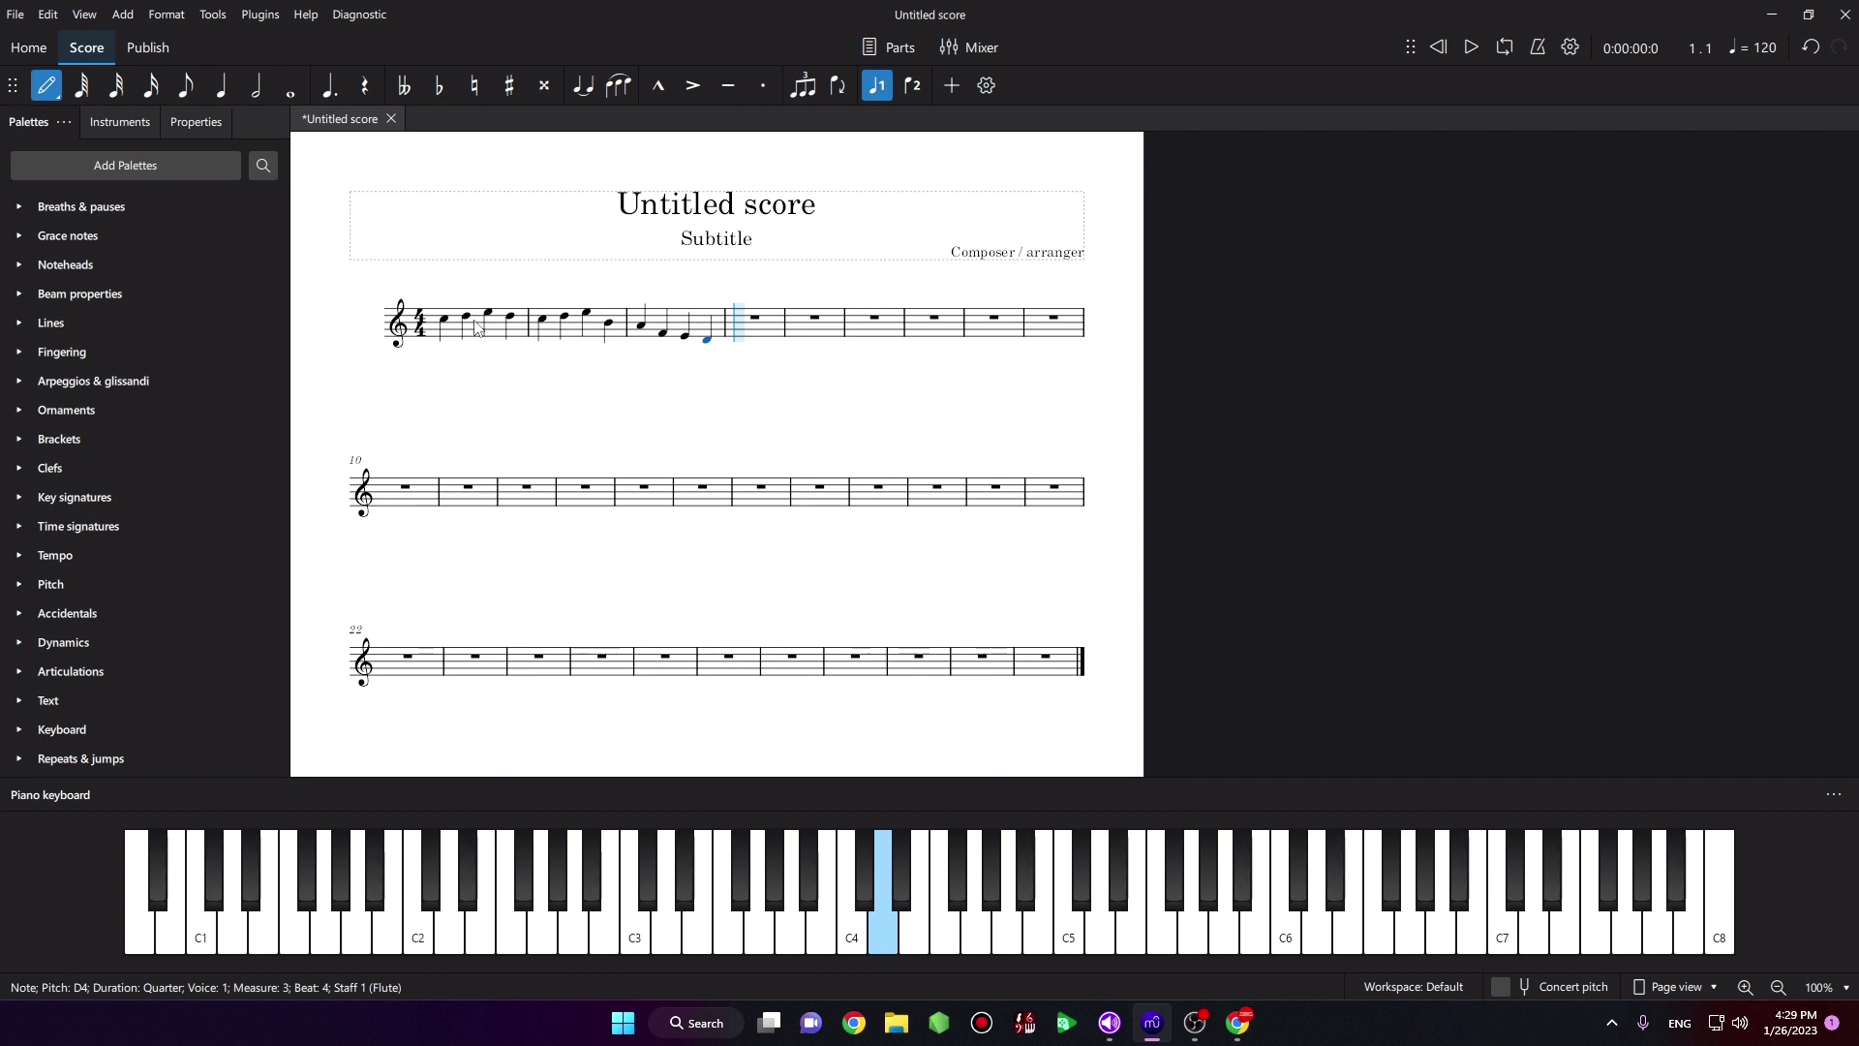
key("7")
key("c")
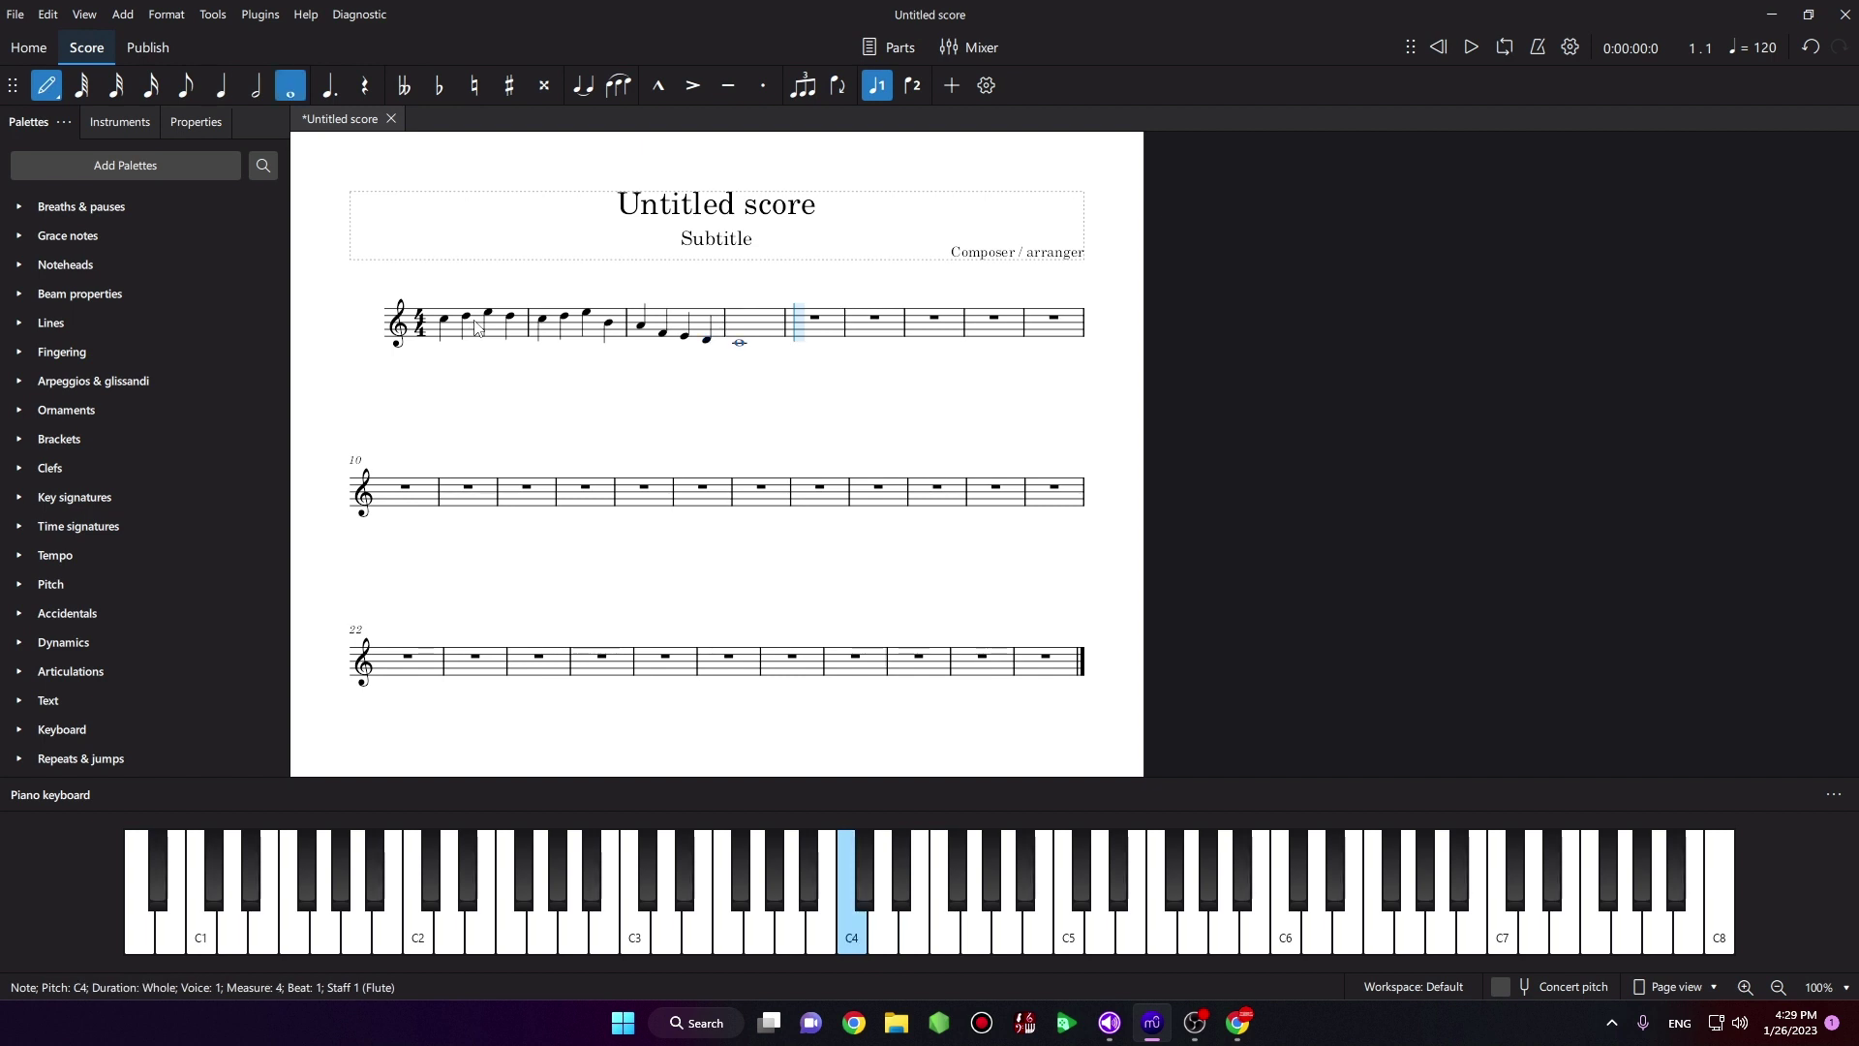
key("Escape")
Step: Select measures 1–4 and reverse them with the New Retrograde plugin
left_click(461, 334)
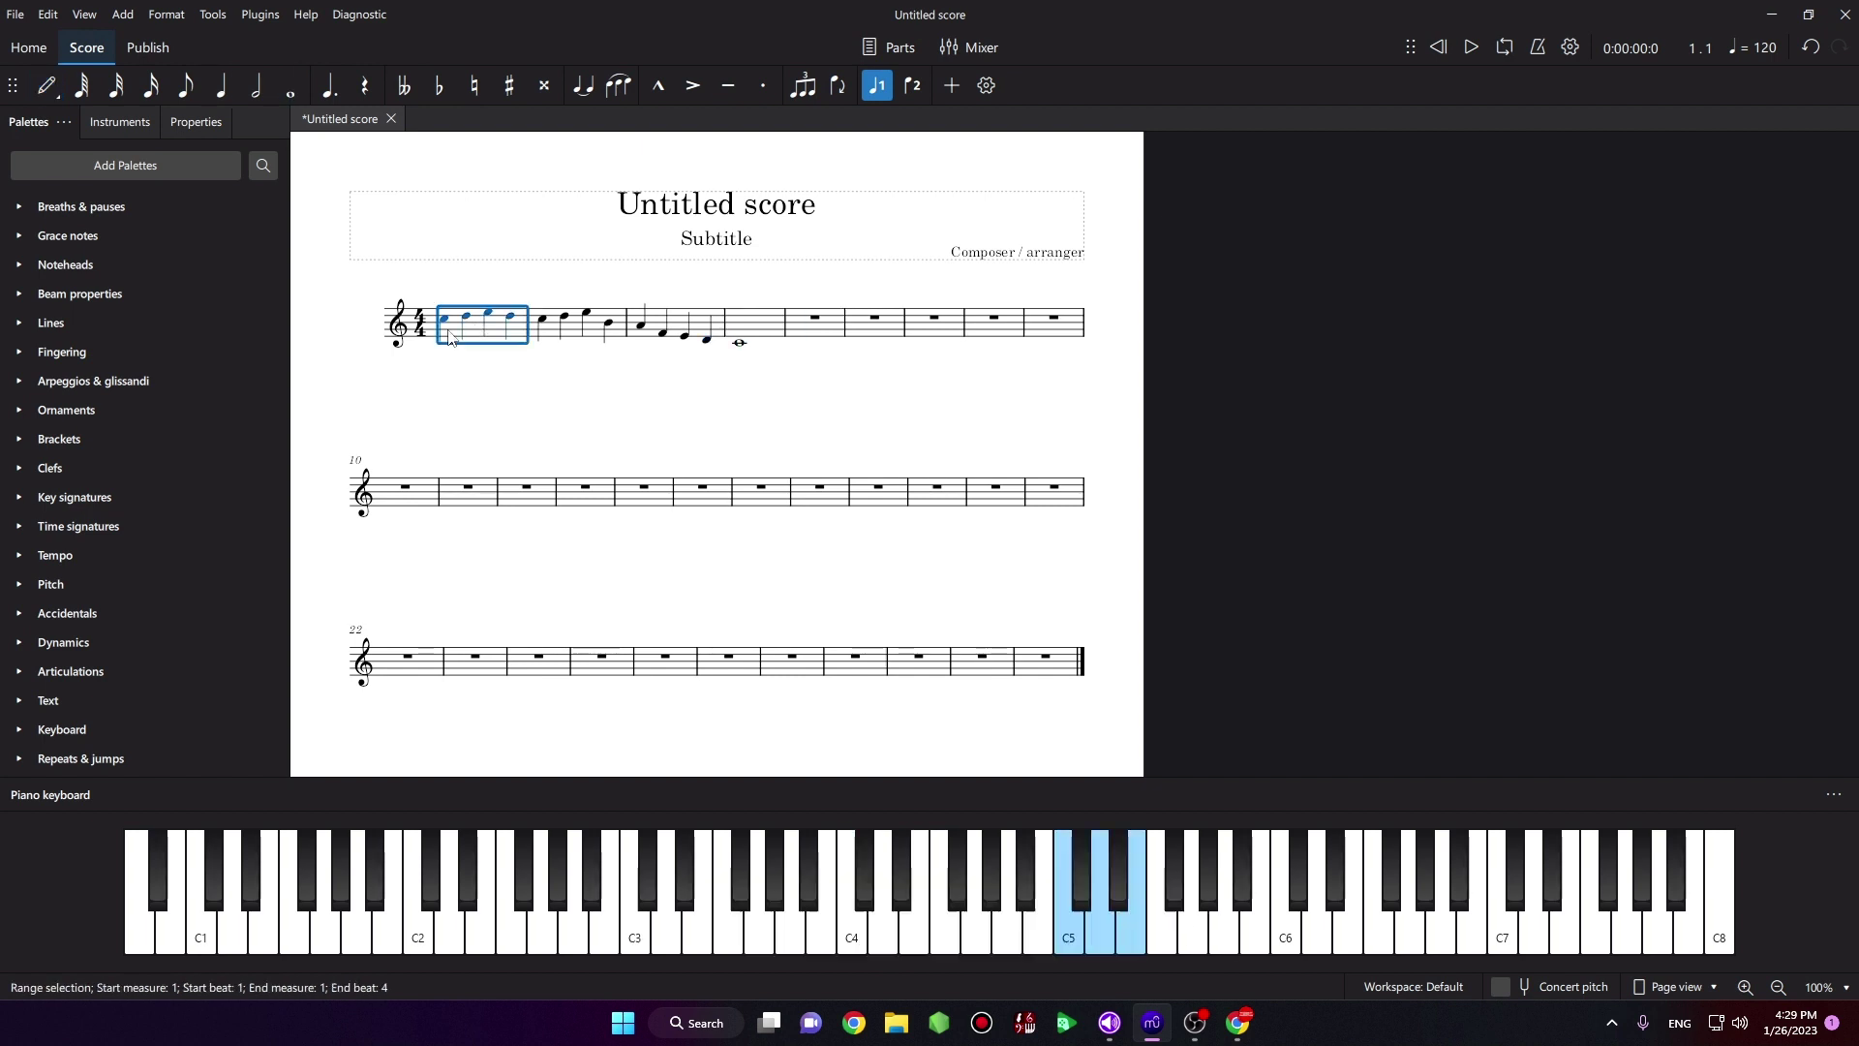
left_click(761, 337, "shift")
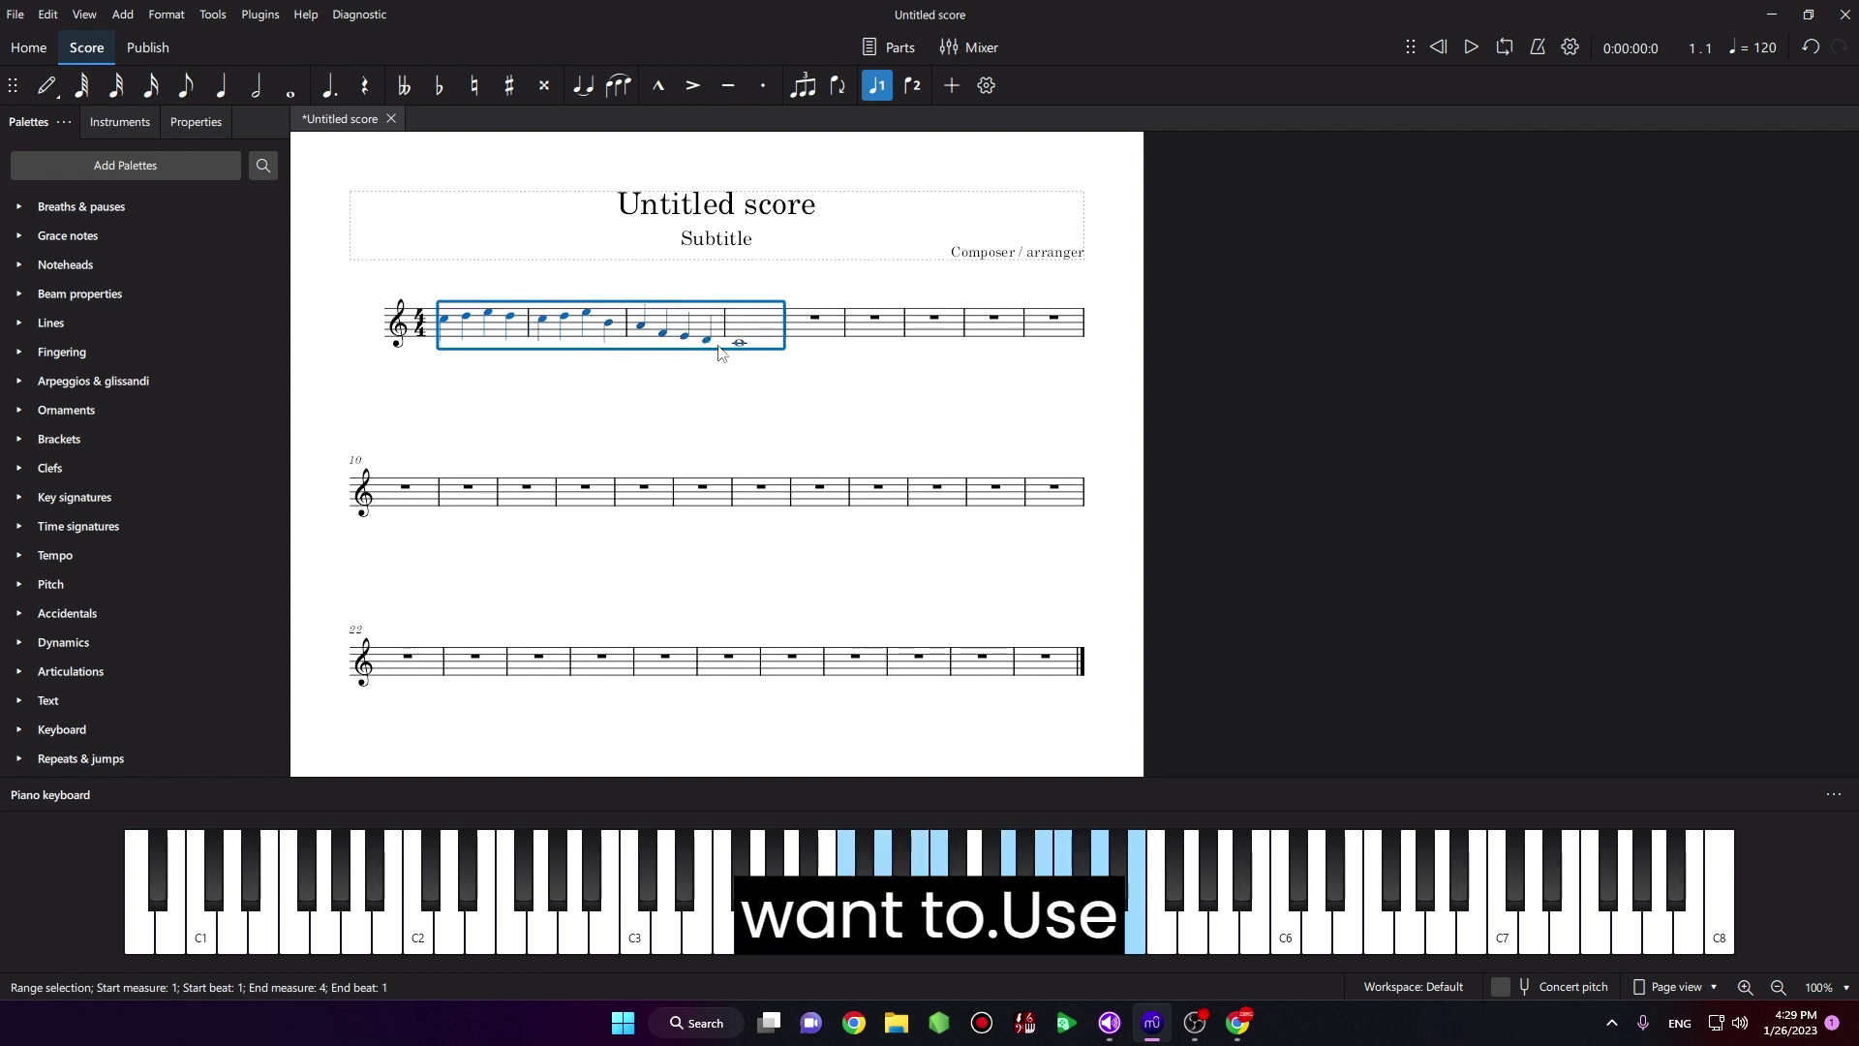
left_click(271, 21)
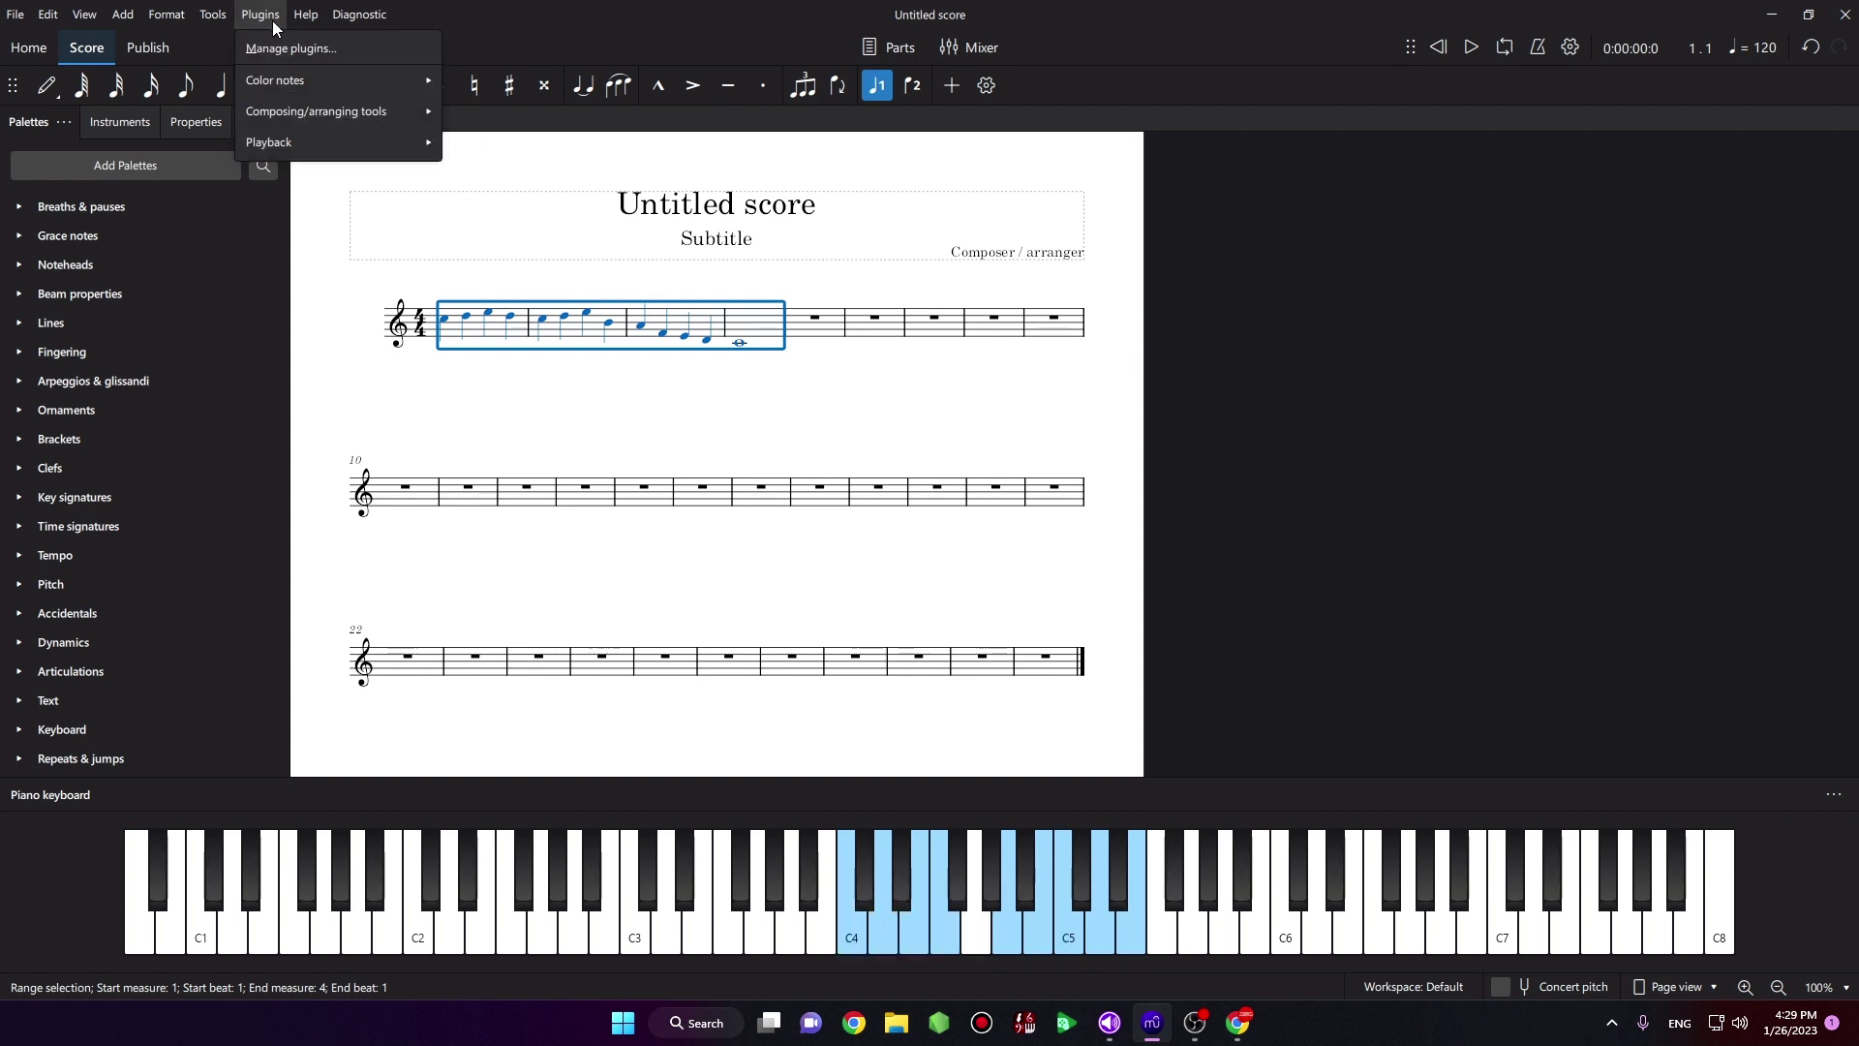
mouse_move(304, 97)
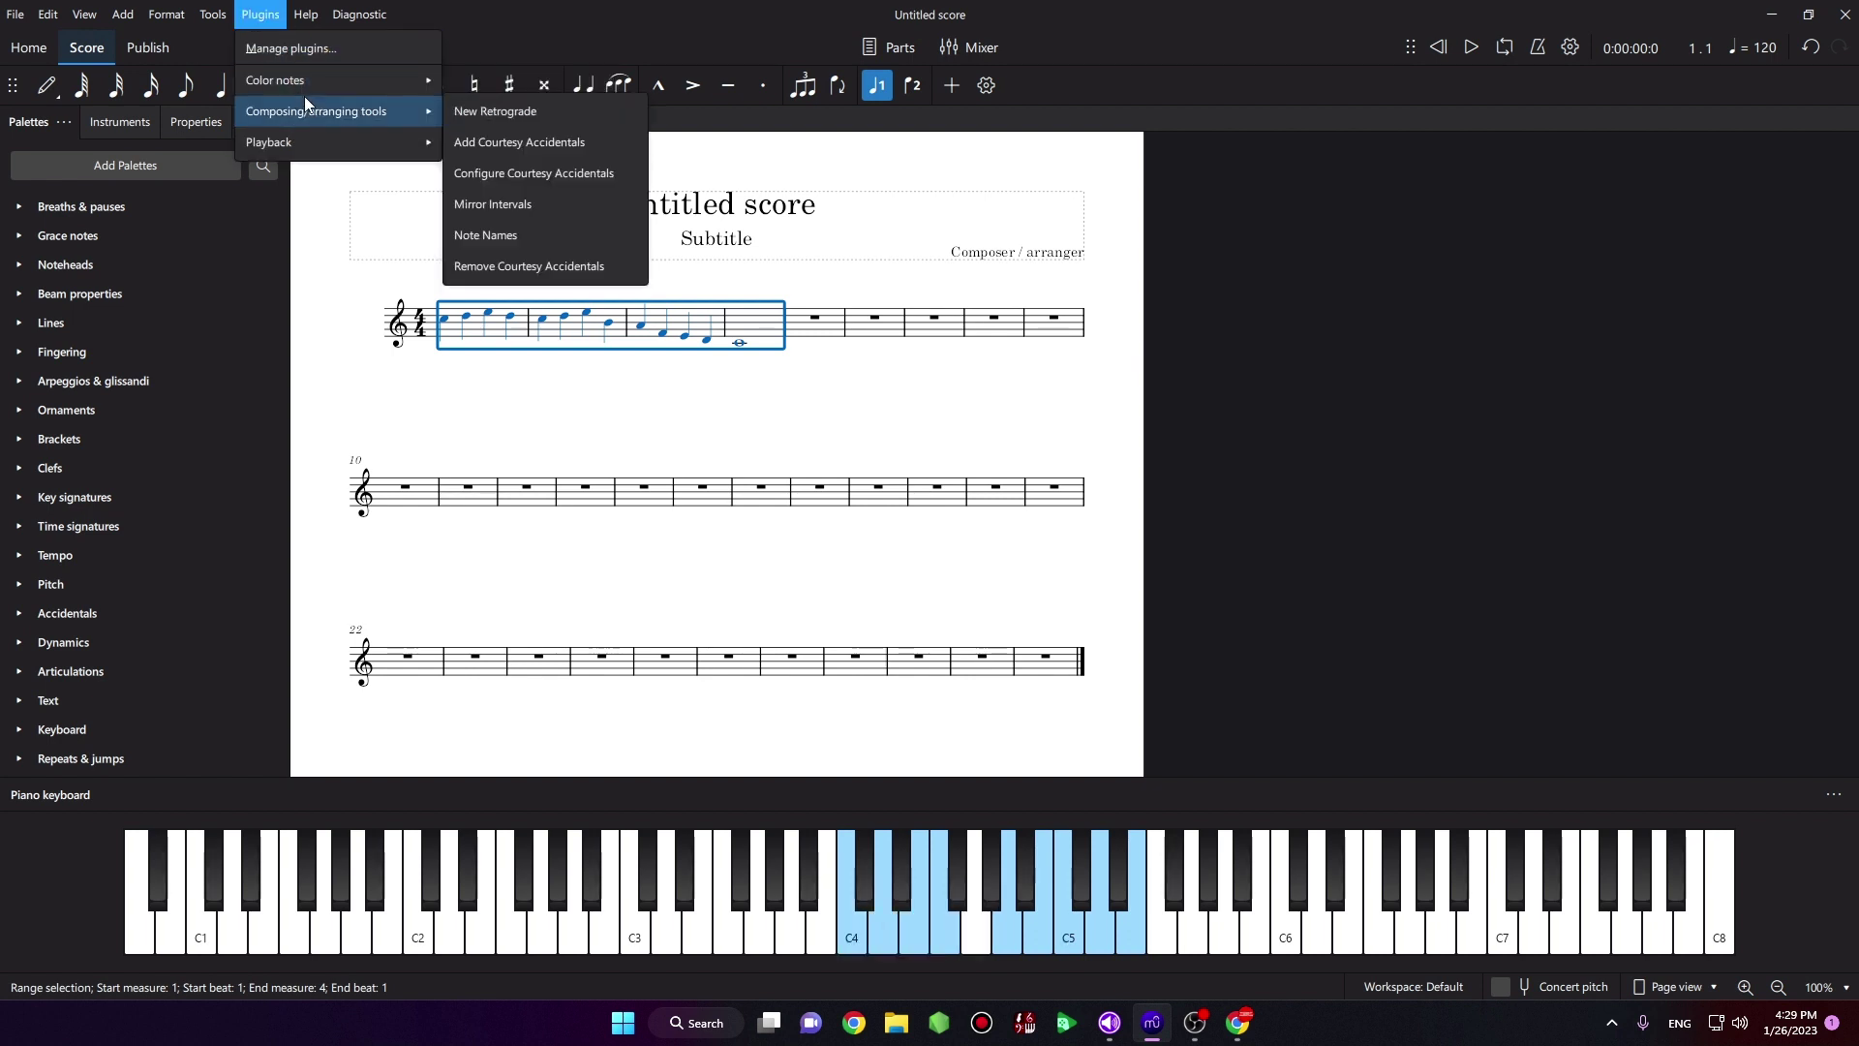
left_click(545, 115)
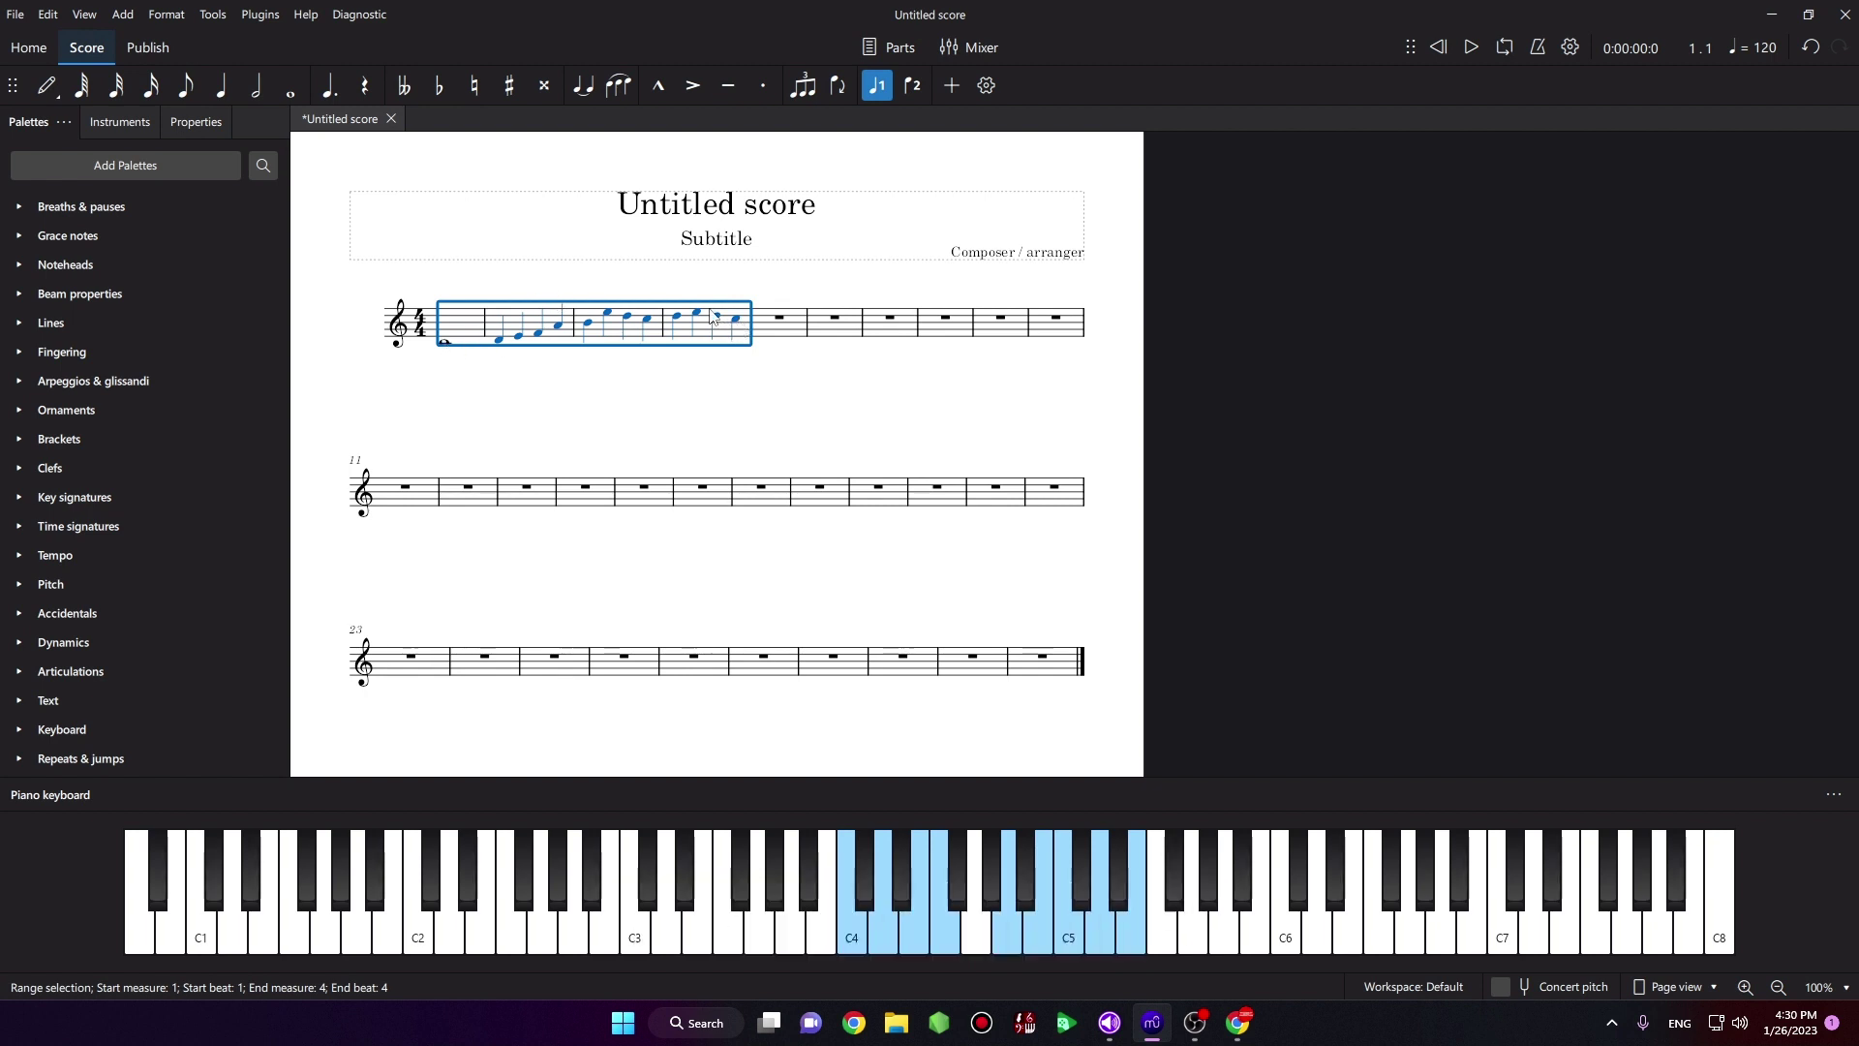
Step: Undo the retrograde, then colour each melody note by pitch with the Color Notes plugin
key("ctrl+z")
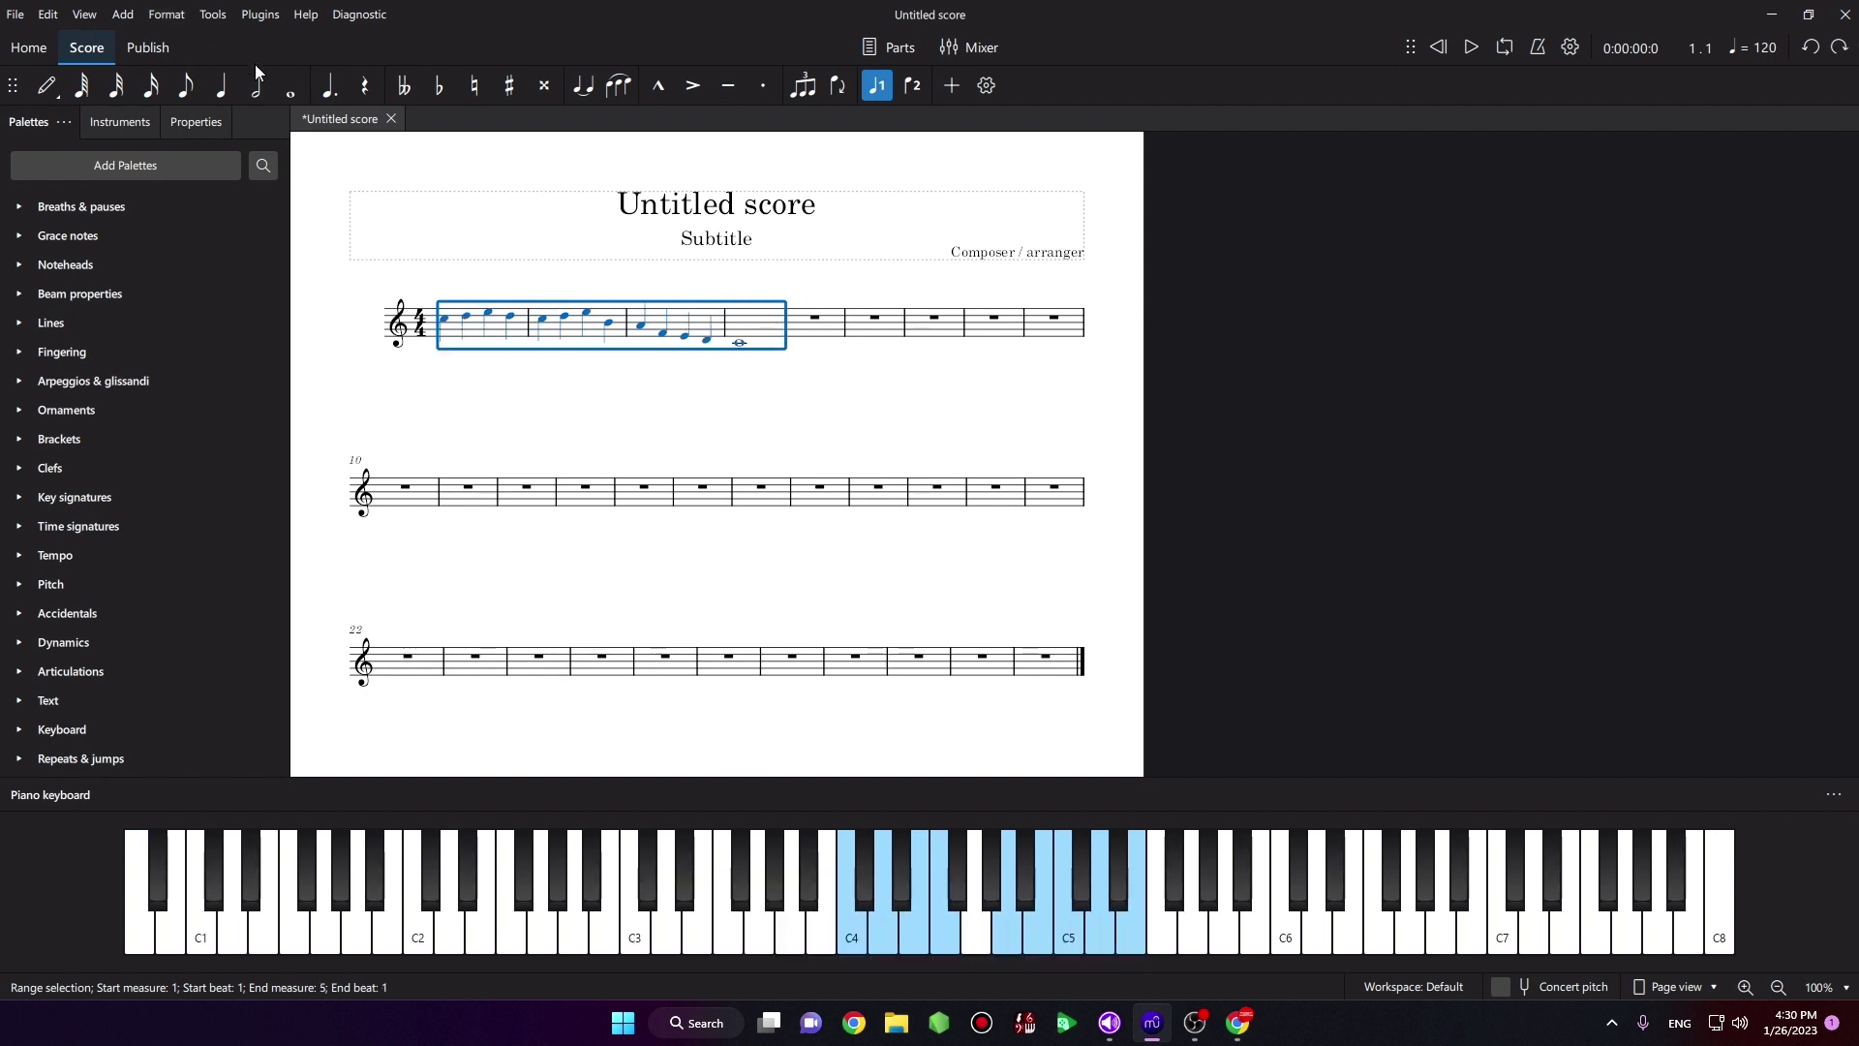
left_click(259, 15)
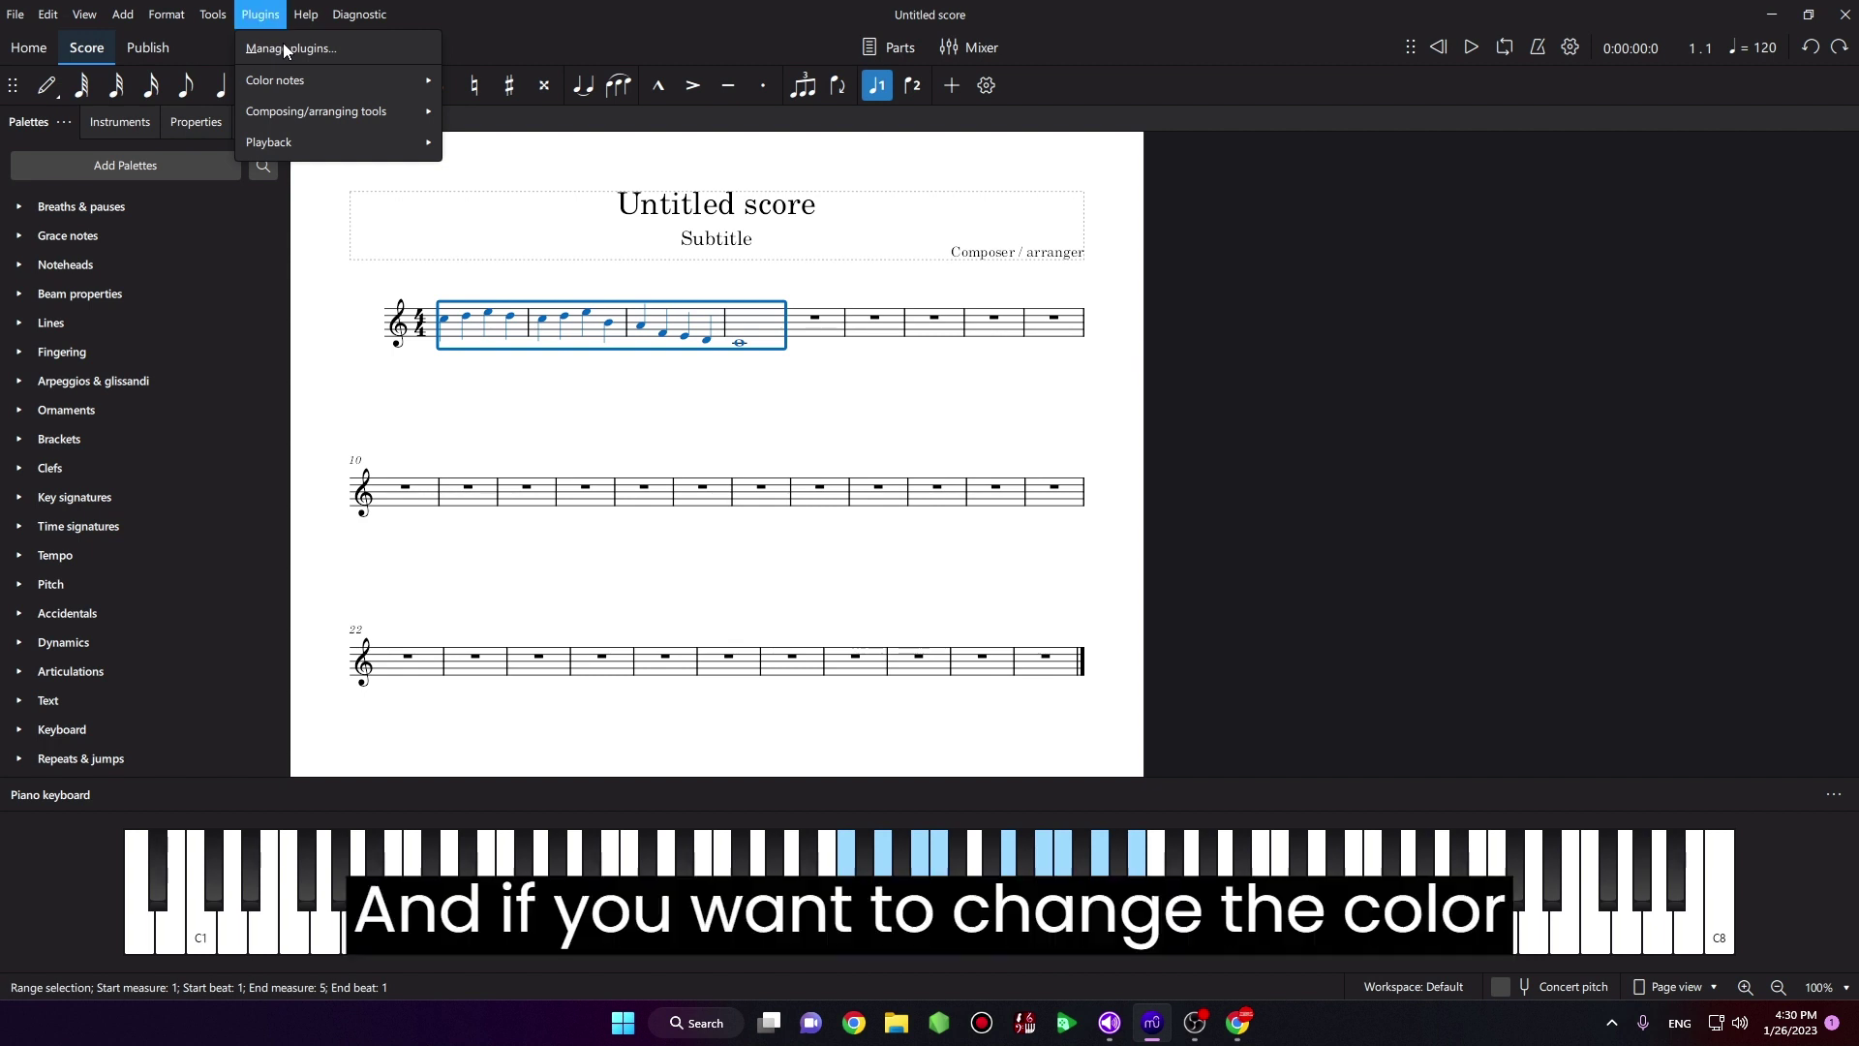
mouse_move(426, 77)
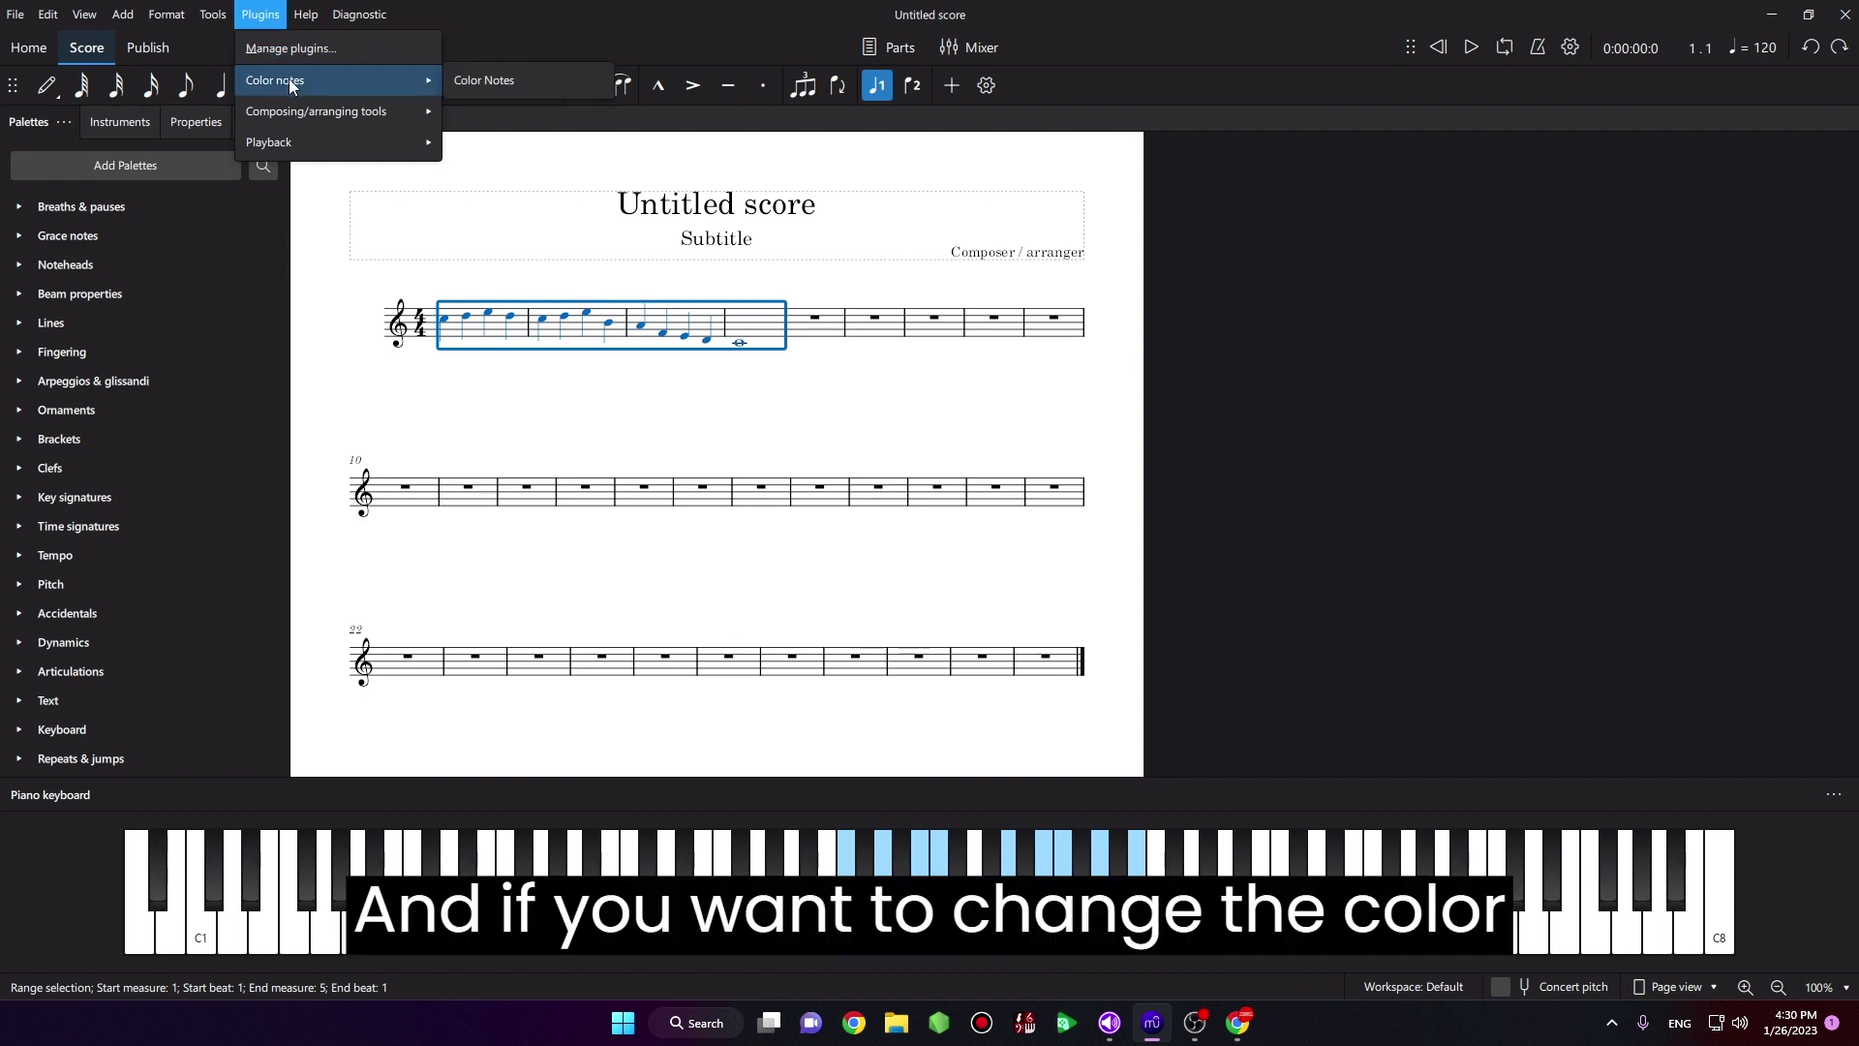
left_click(484, 82)
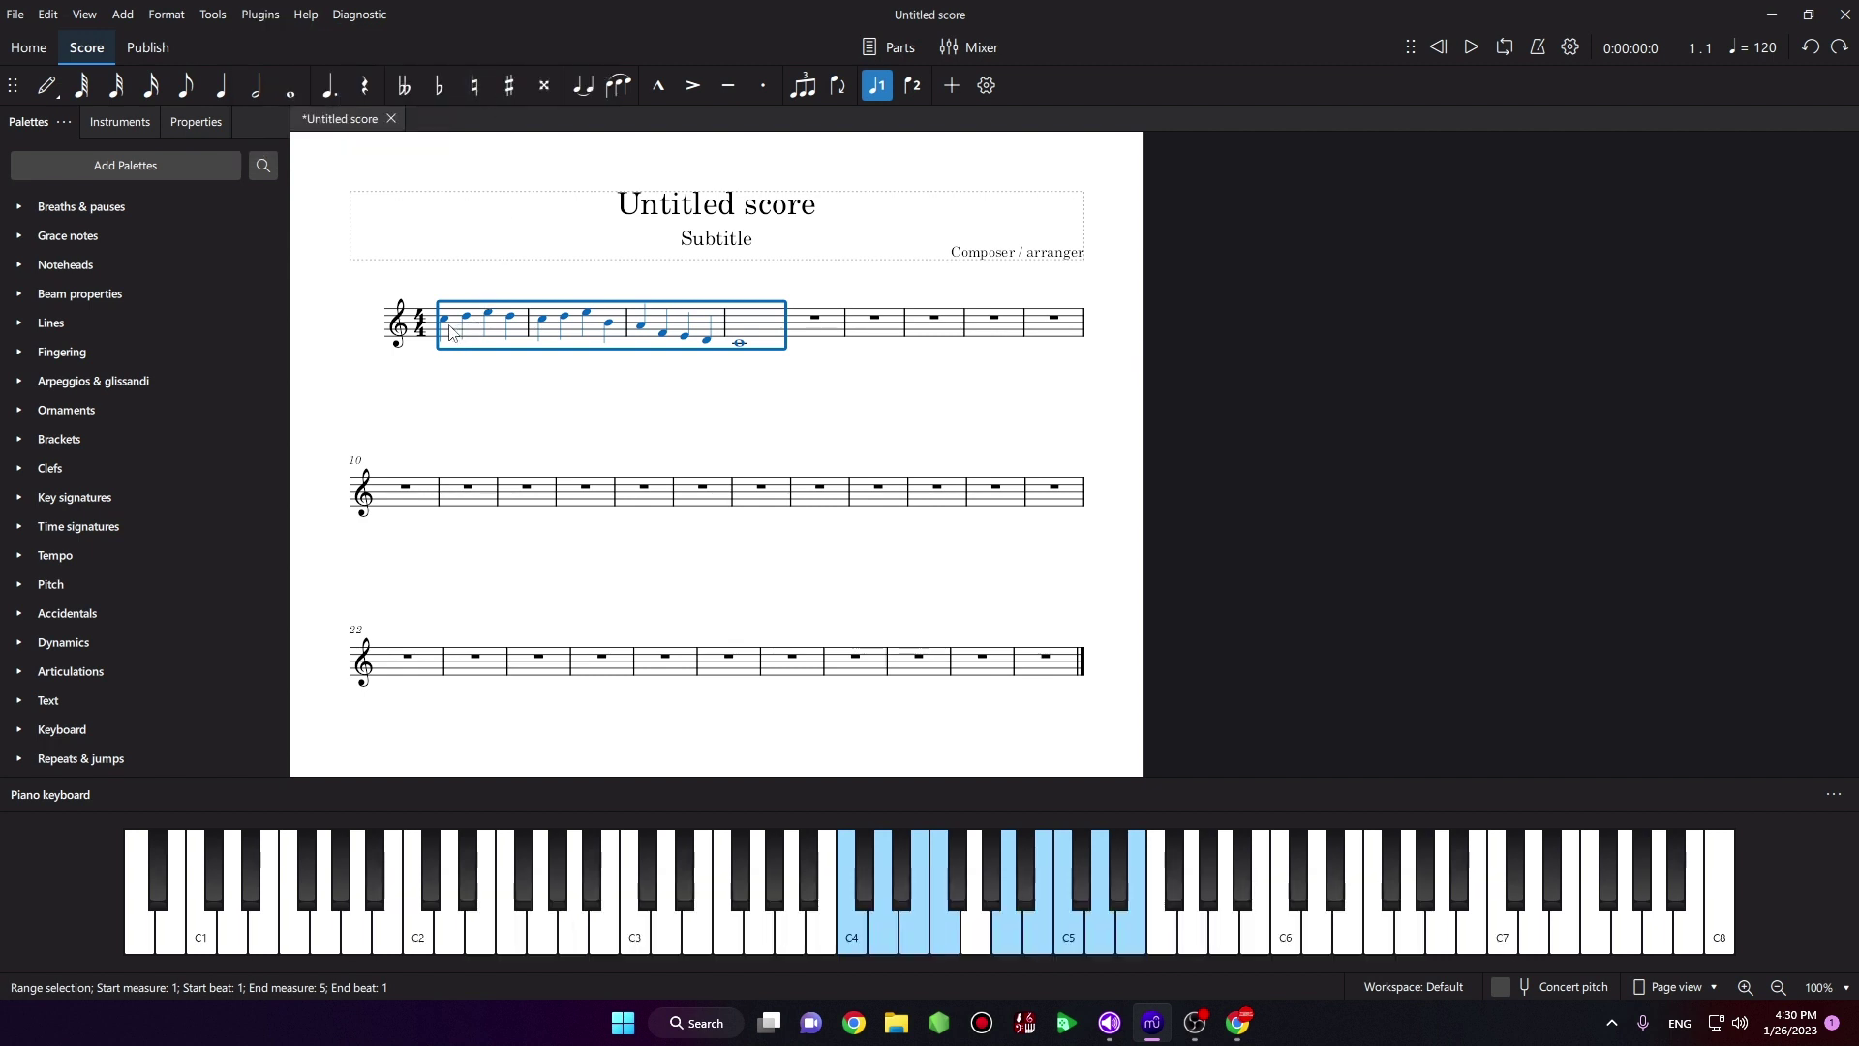
left_click(562, 388)
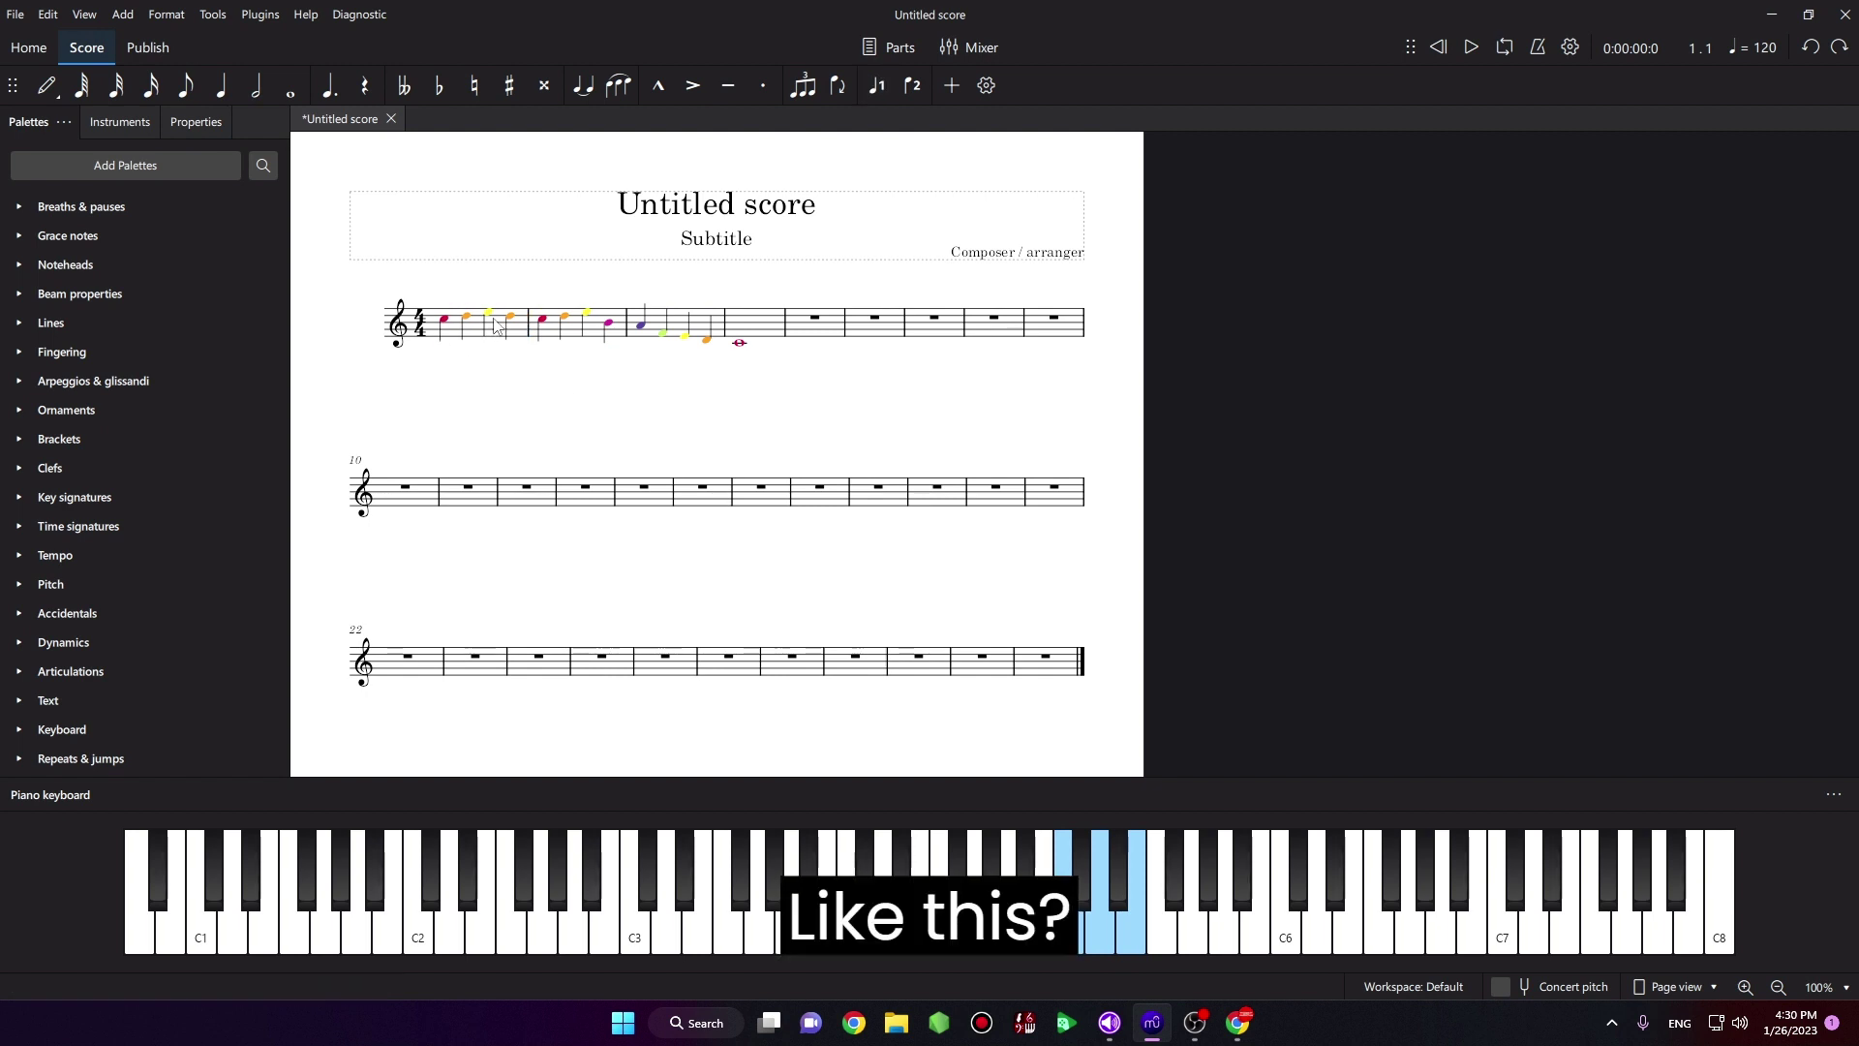
left_click(445, 320)
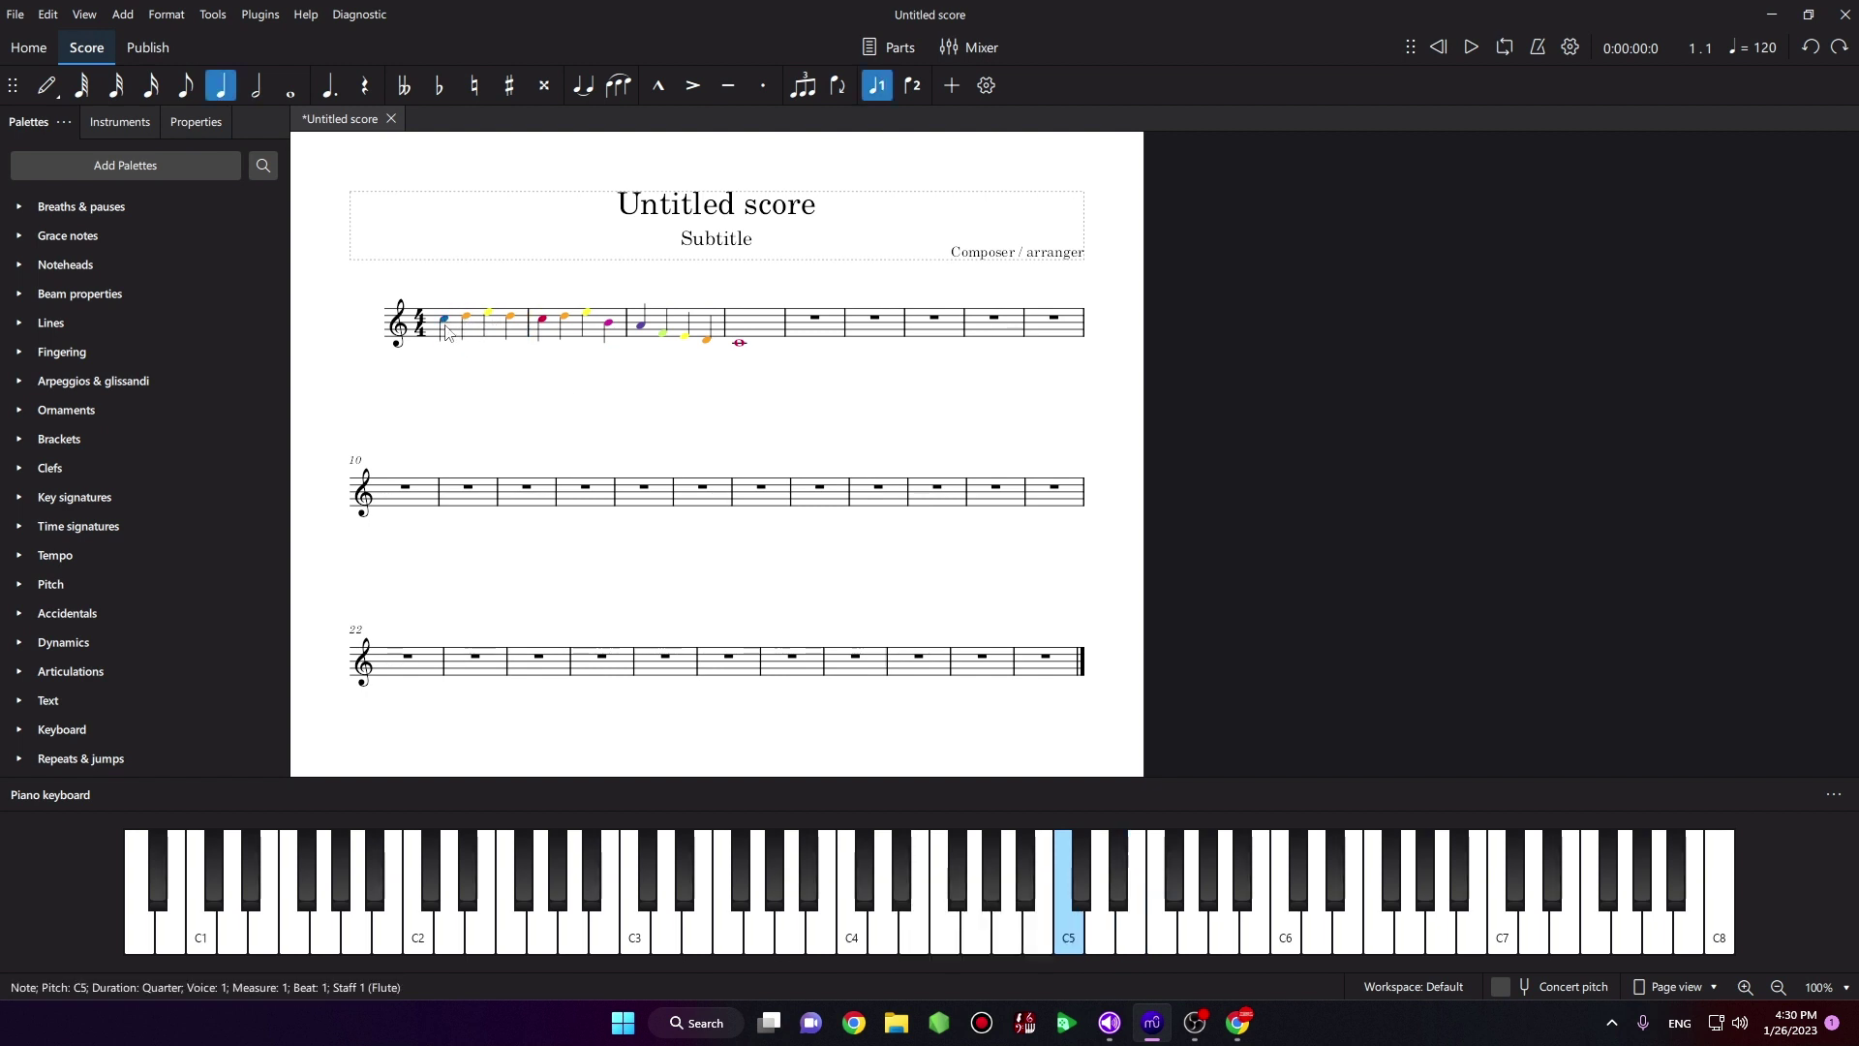
Step: Invert measures 1–4 with Mirror Intervals using C as the pivot note
left_click(451, 340)
left_click(722, 326, "shift")
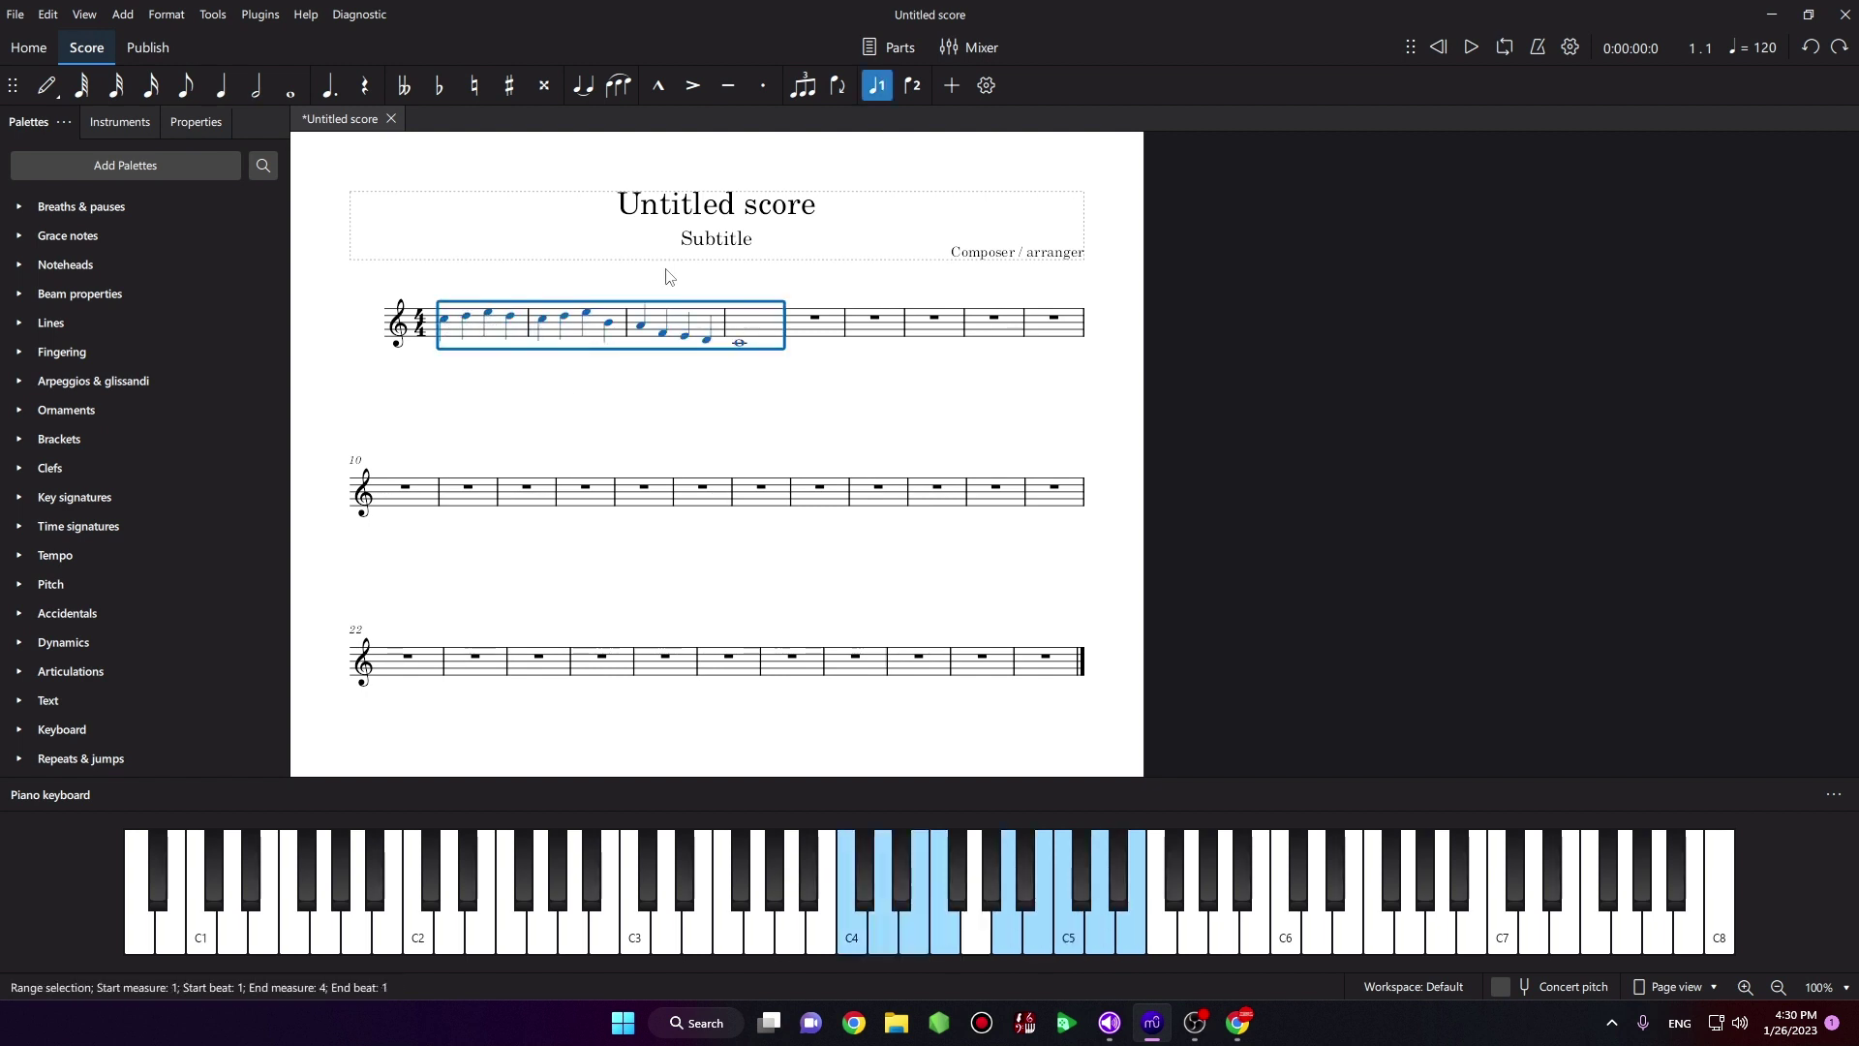
left_click(260, 15)
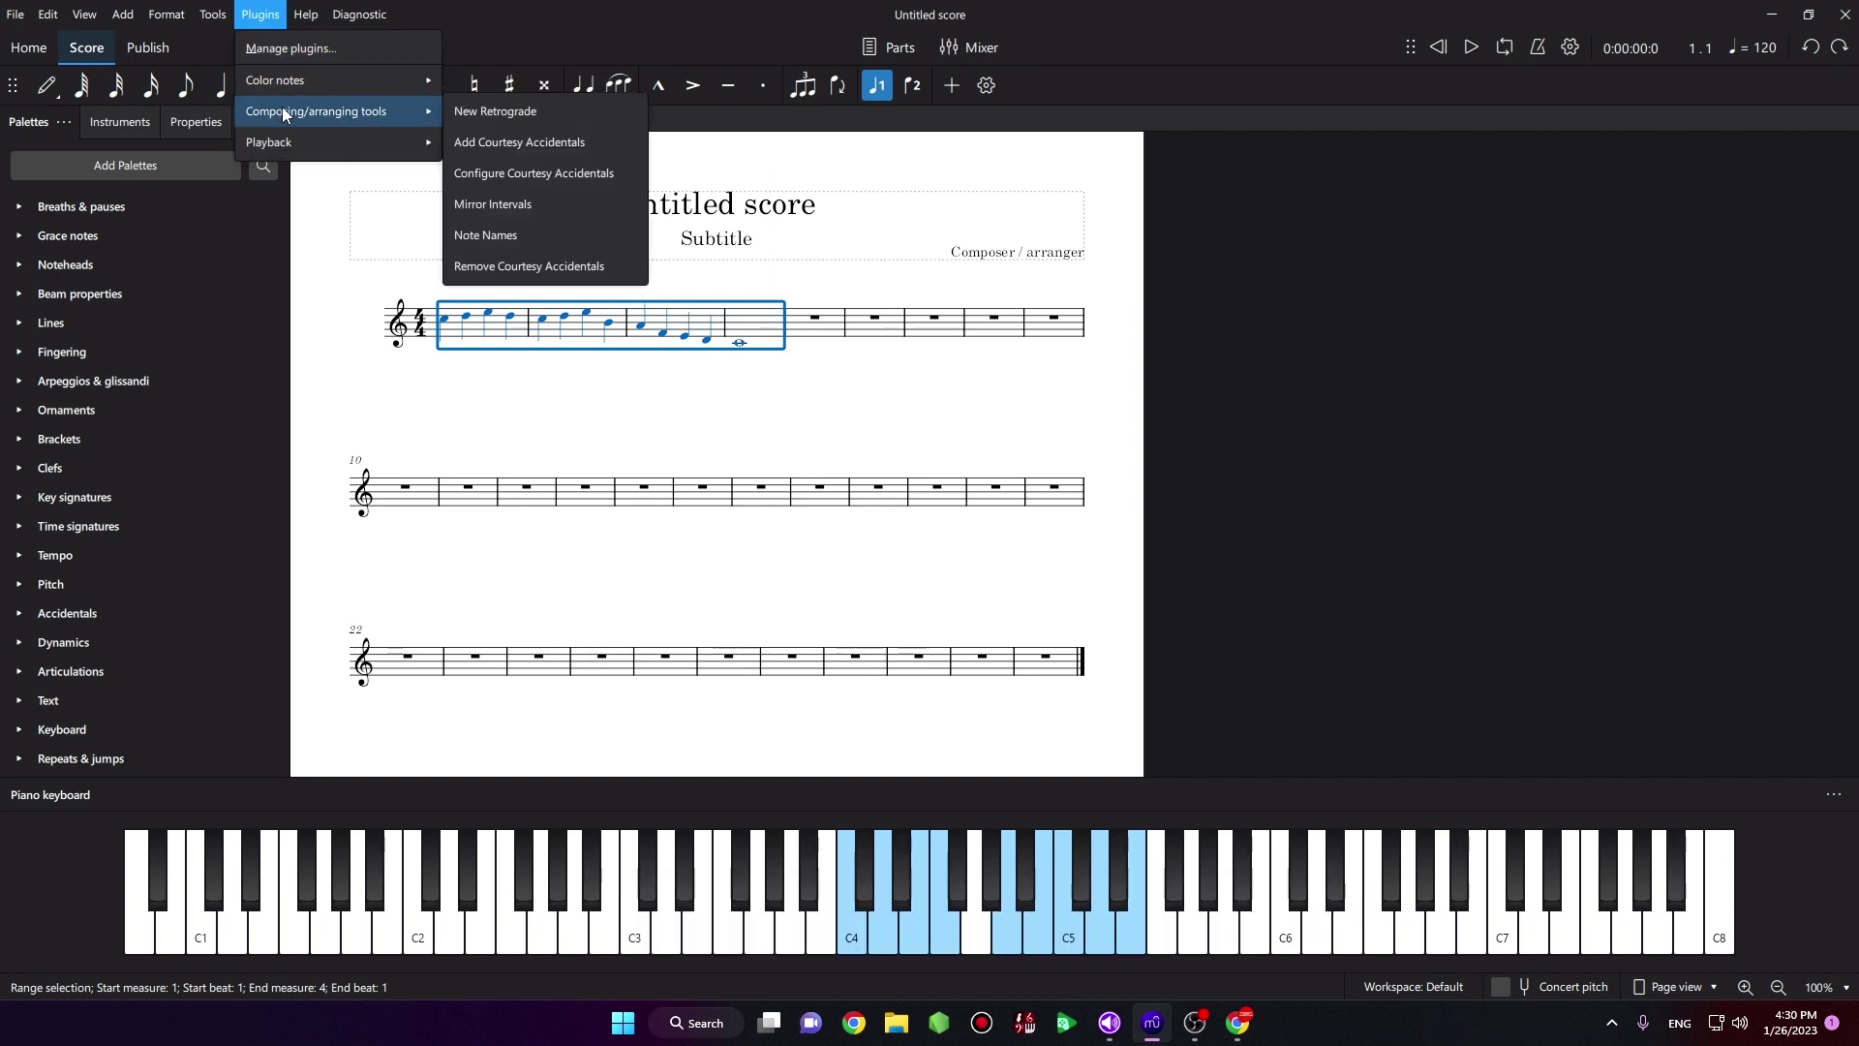
left_click(559, 213)
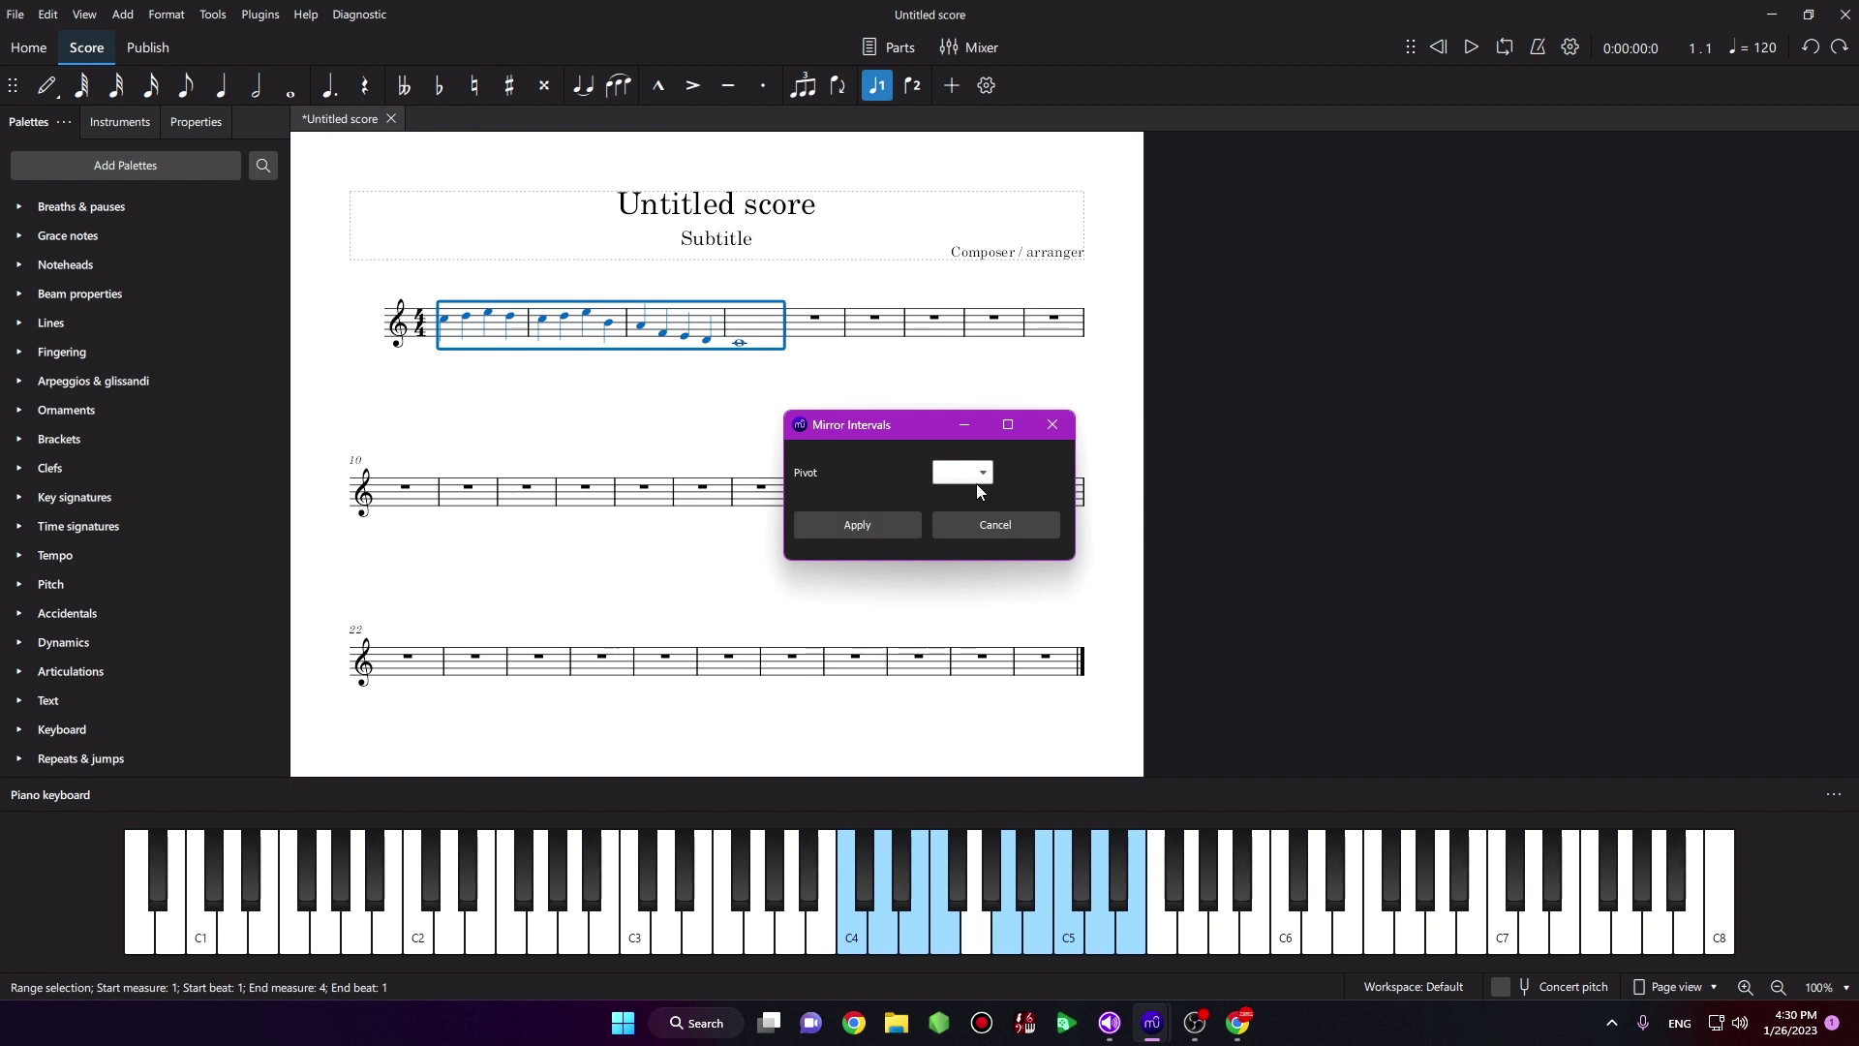
left_click(982, 476)
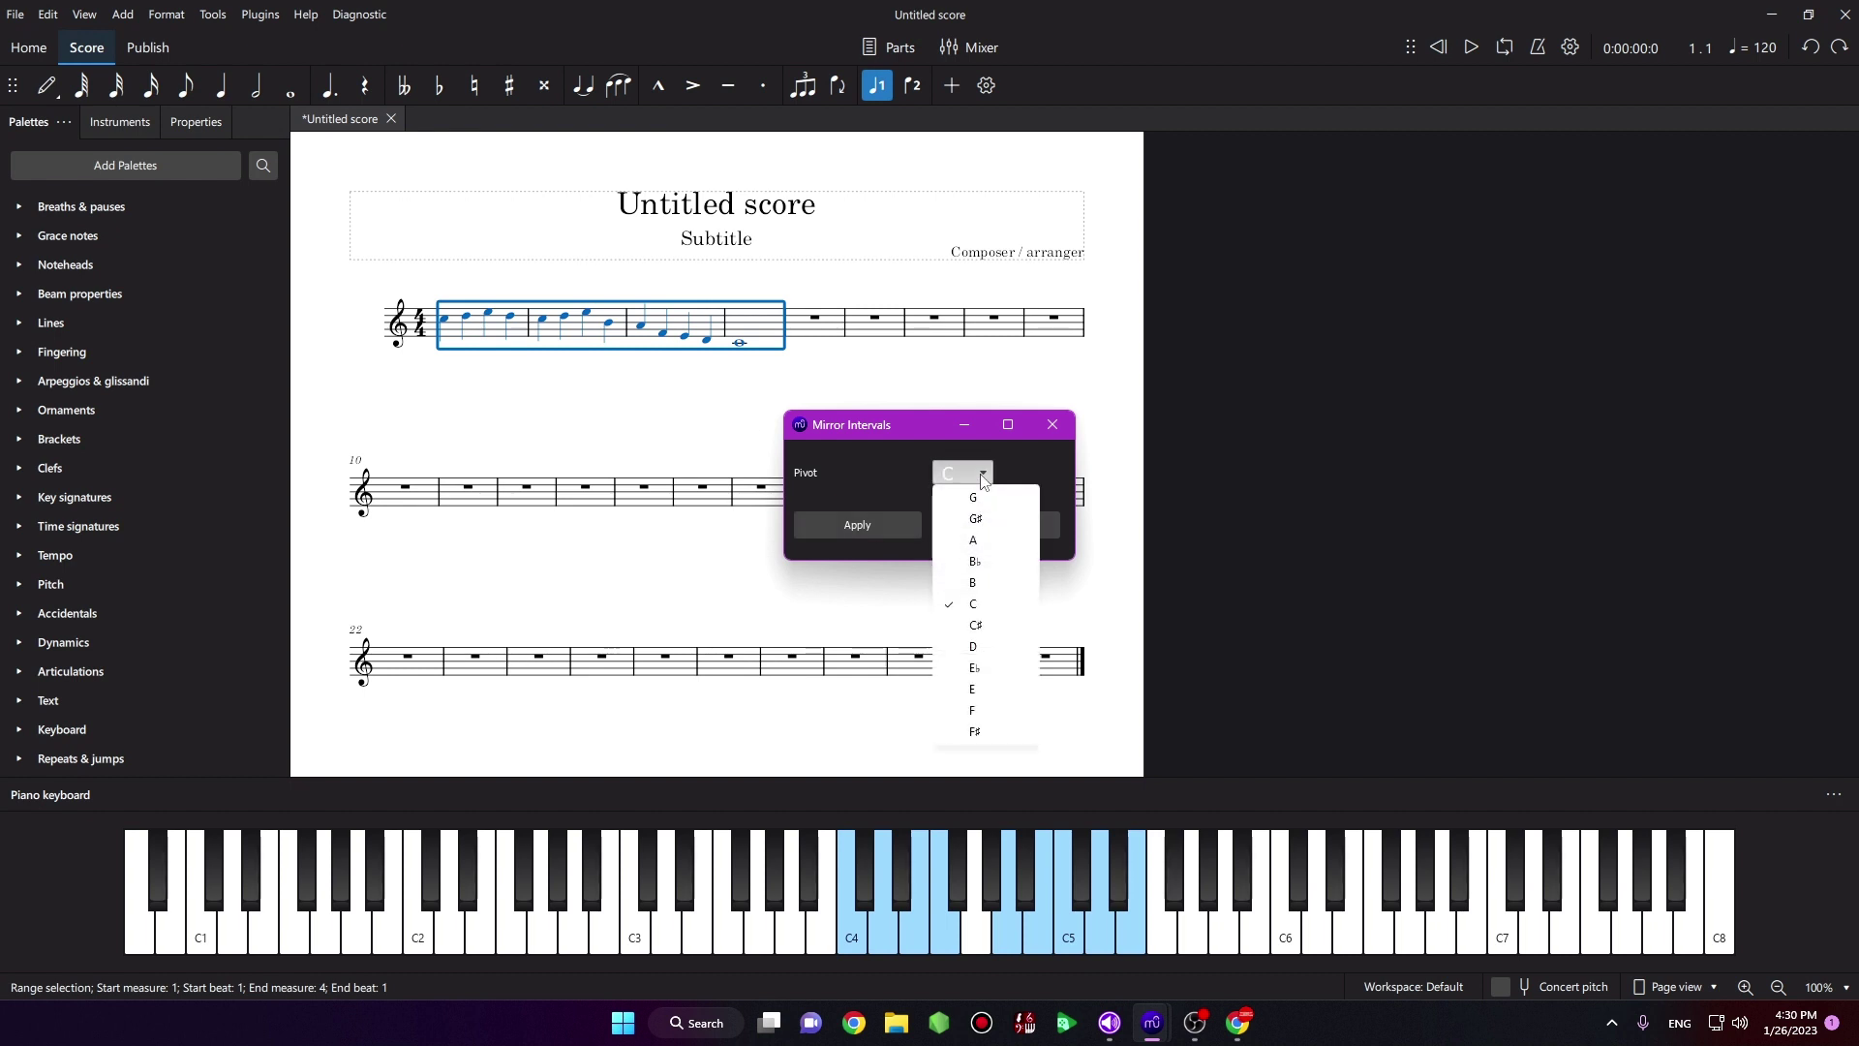
left_click(981, 607)
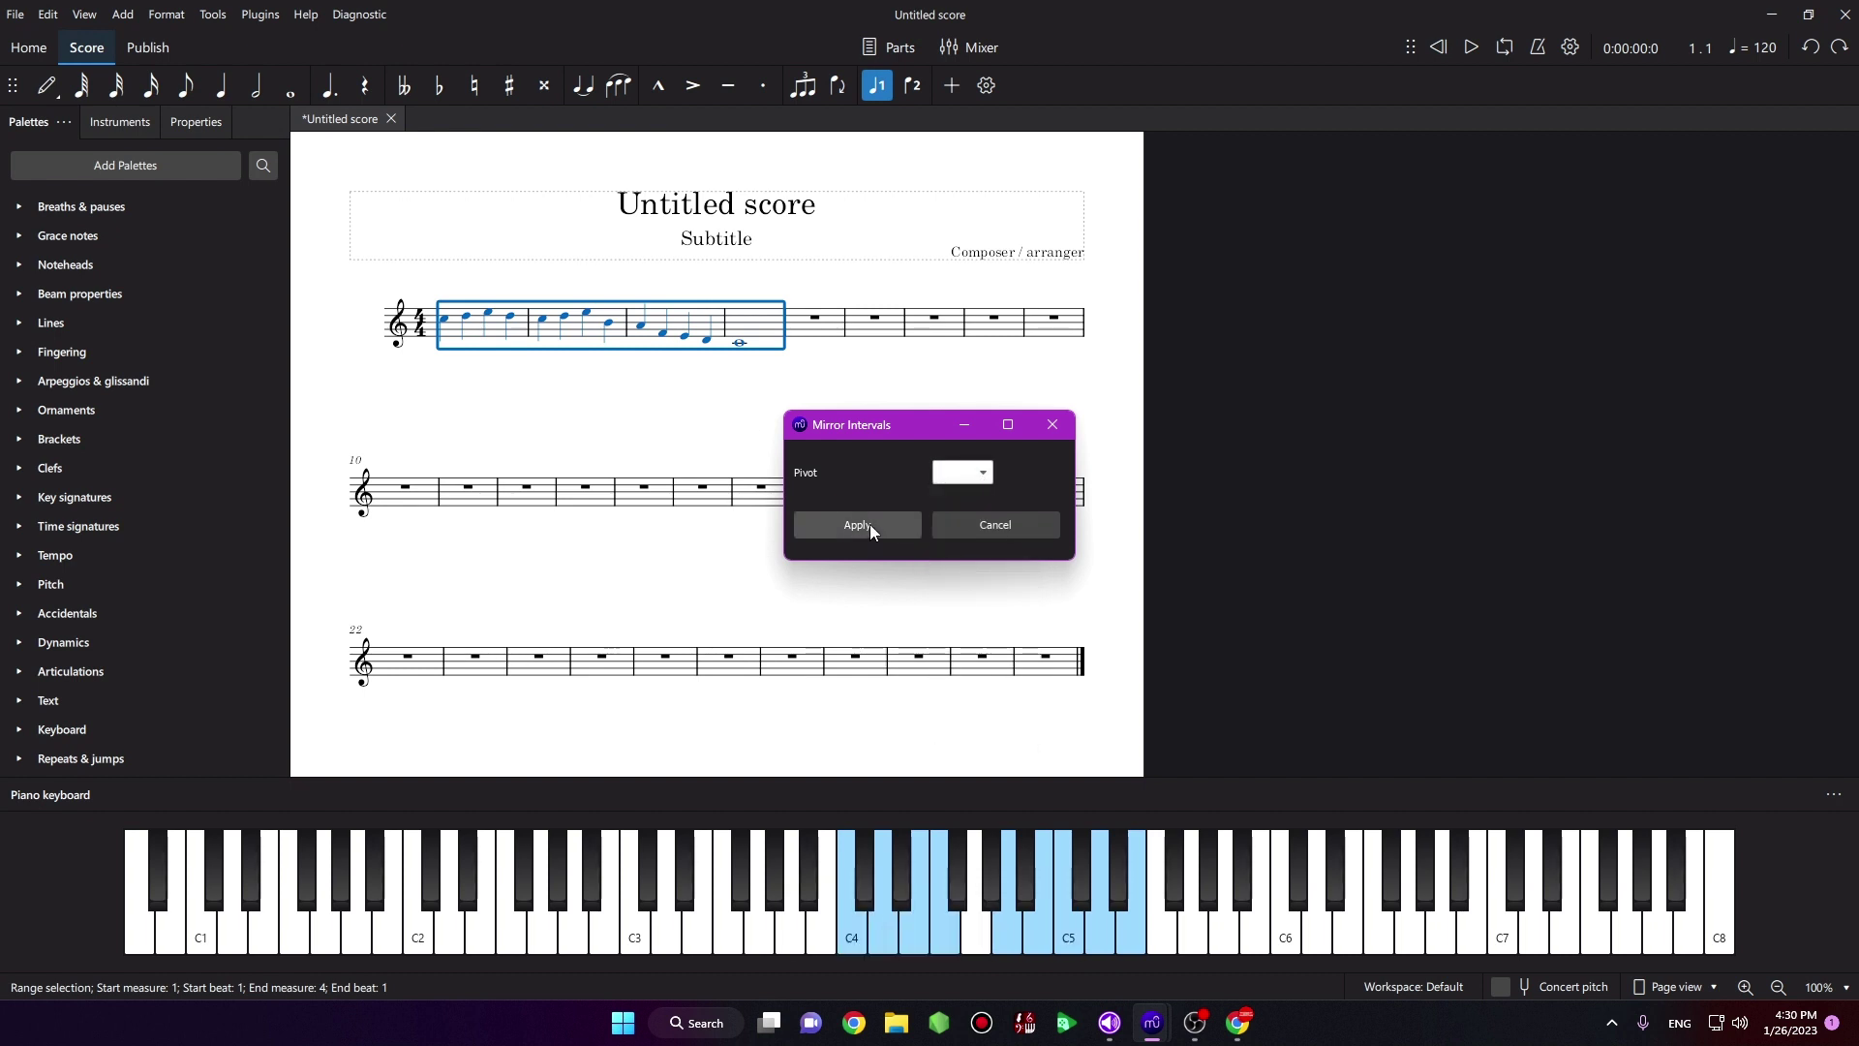
left_click(869, 525)
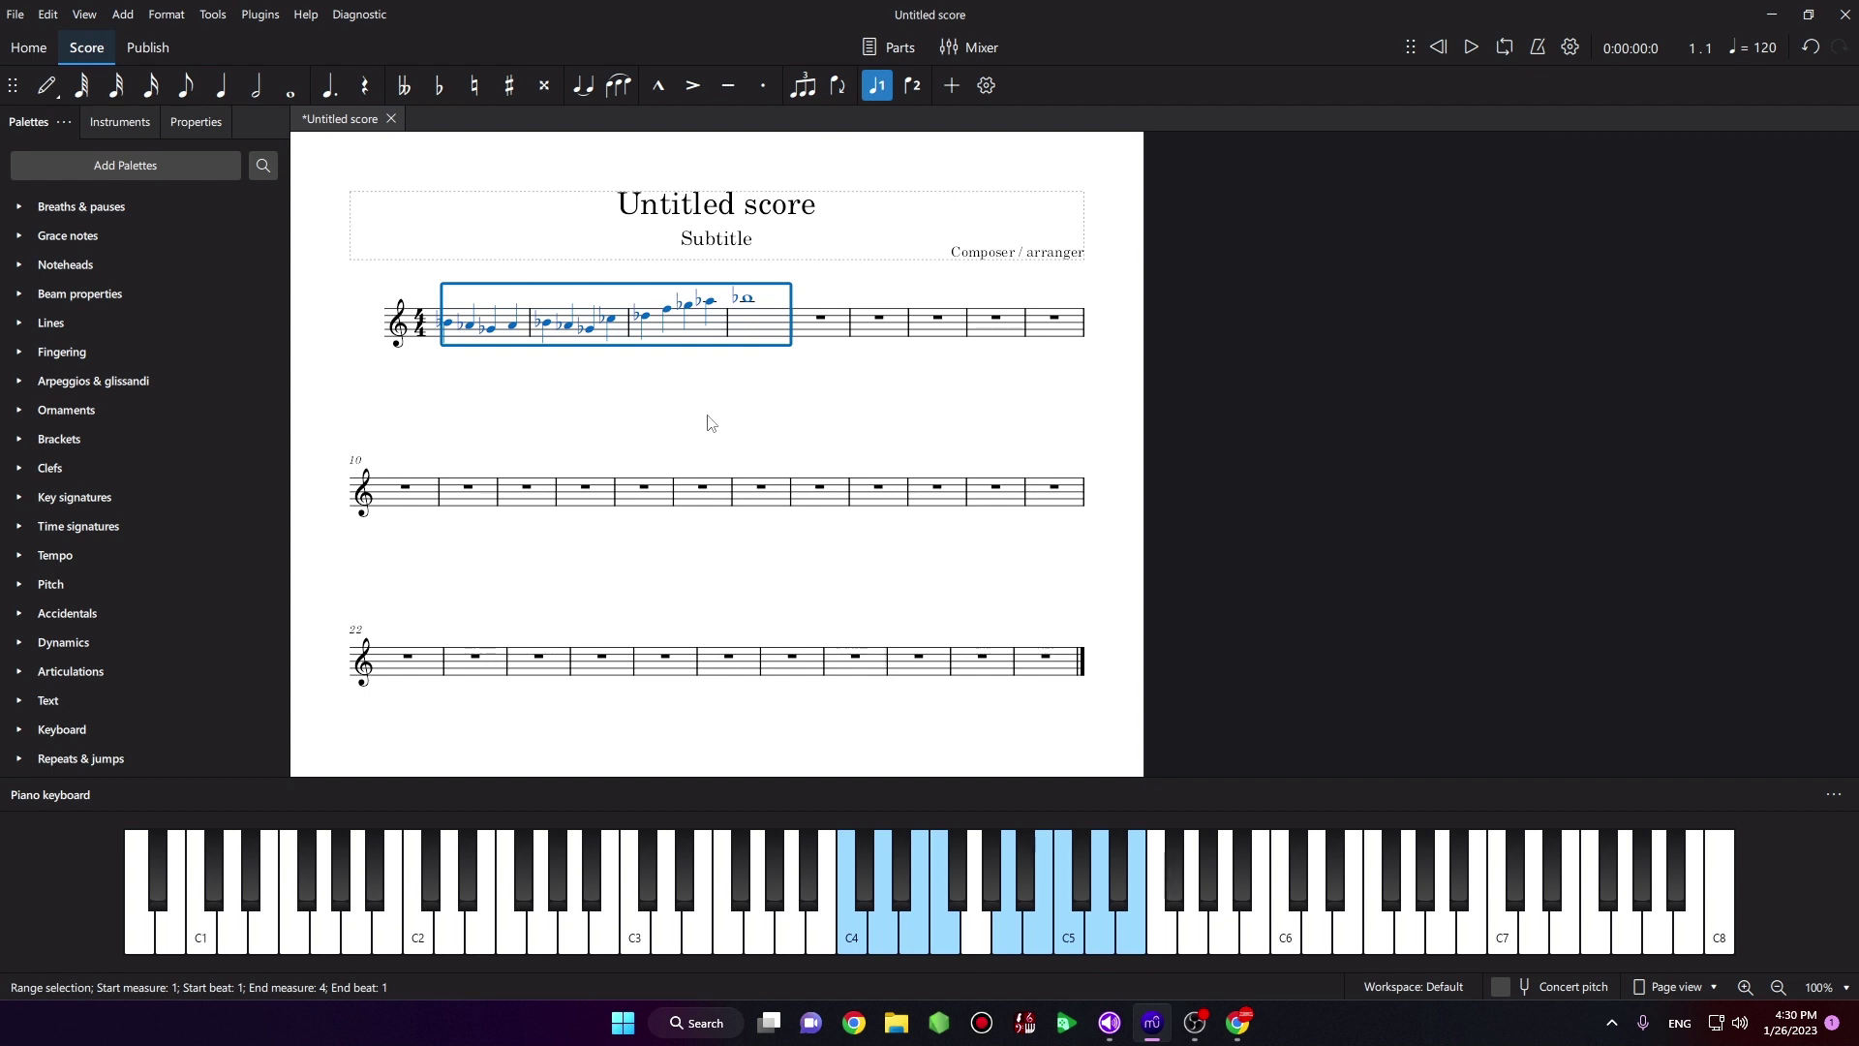
left_click(260, 14)
mouse_move(289, 113)
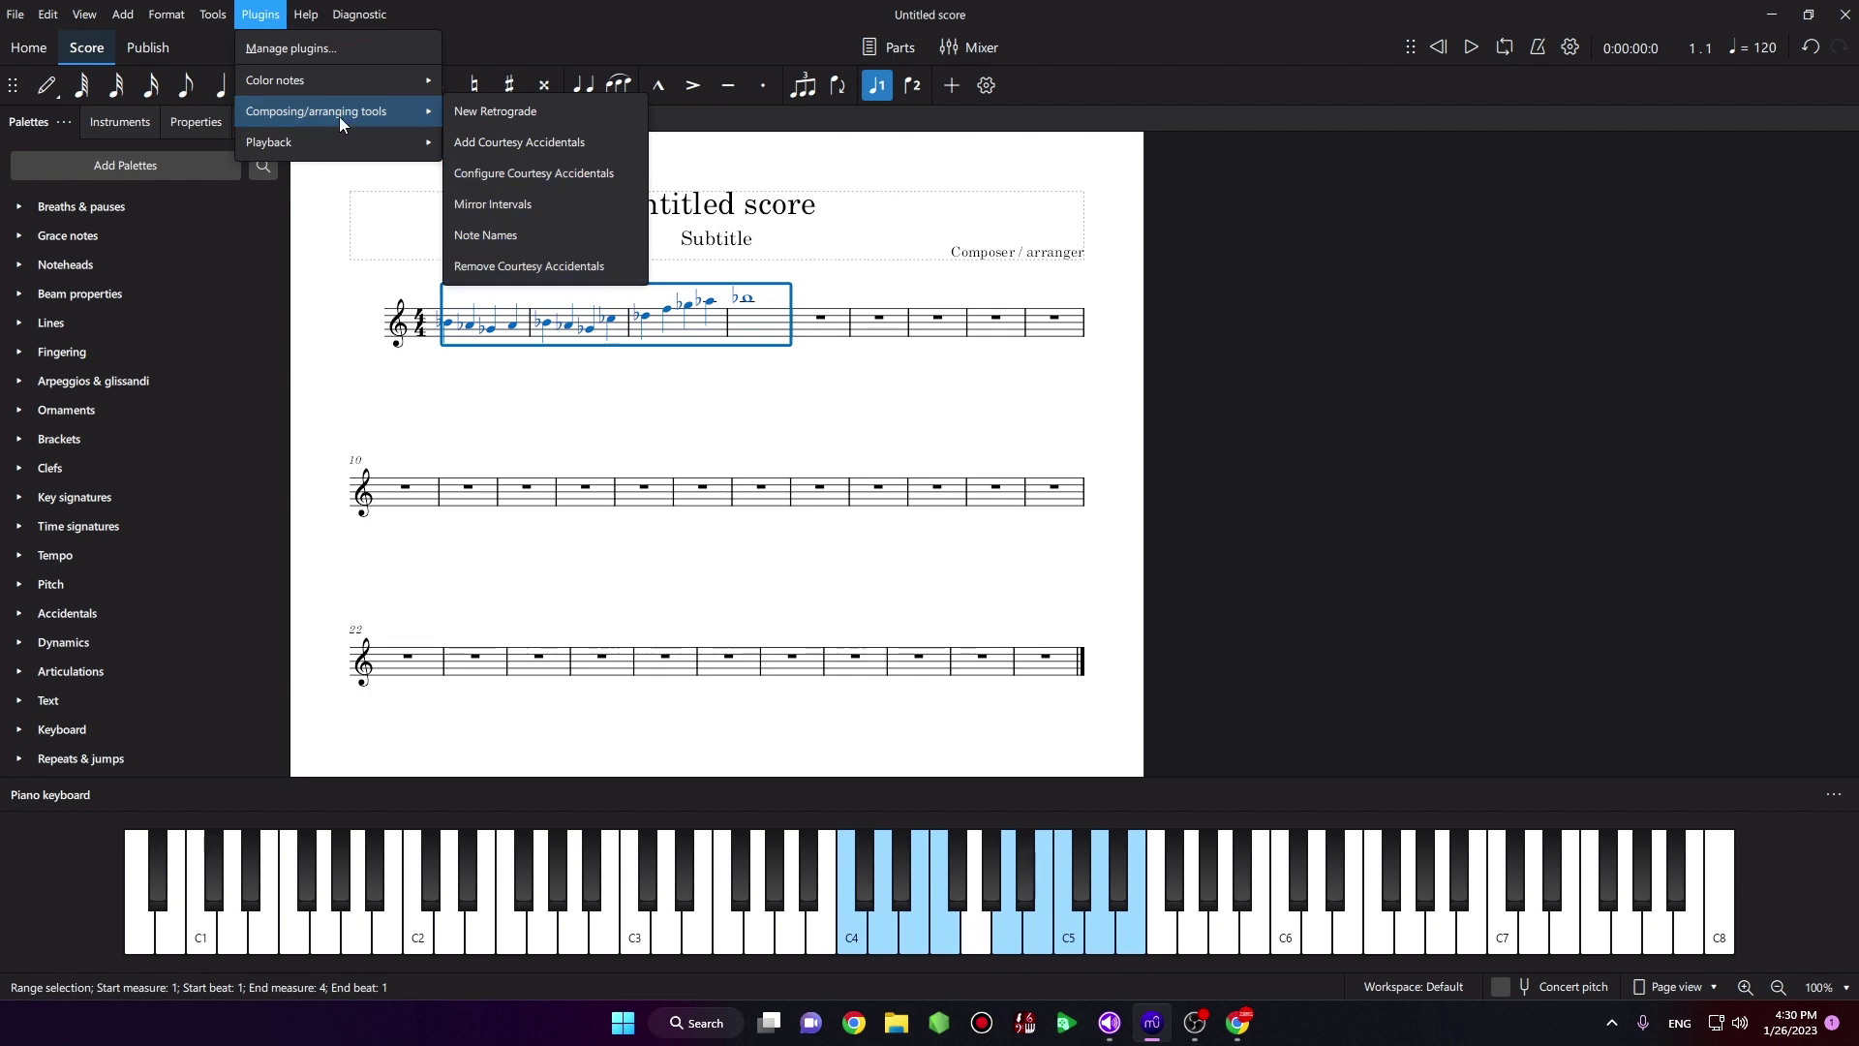
Step: Apply Modal Temperaments with G as root note and pure tone, then quit the plugin
mouse_move(337, 140)
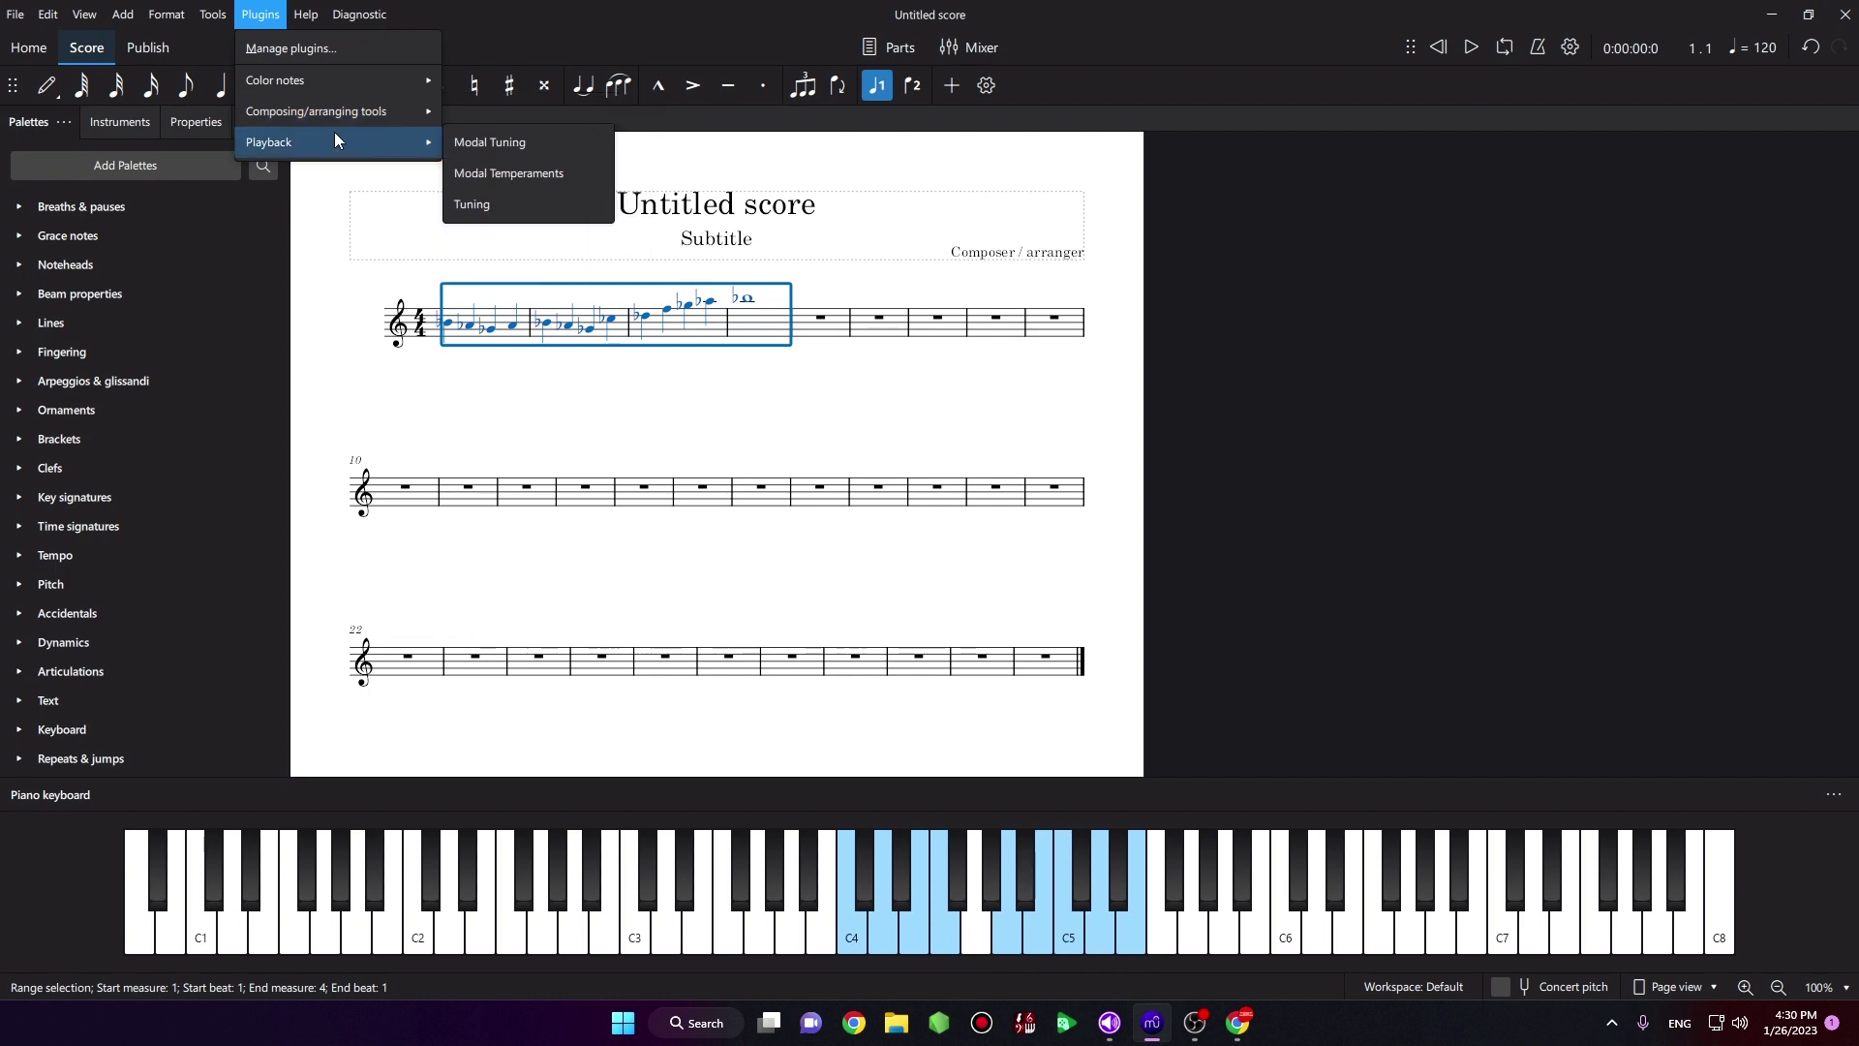
left_click(501, 175)
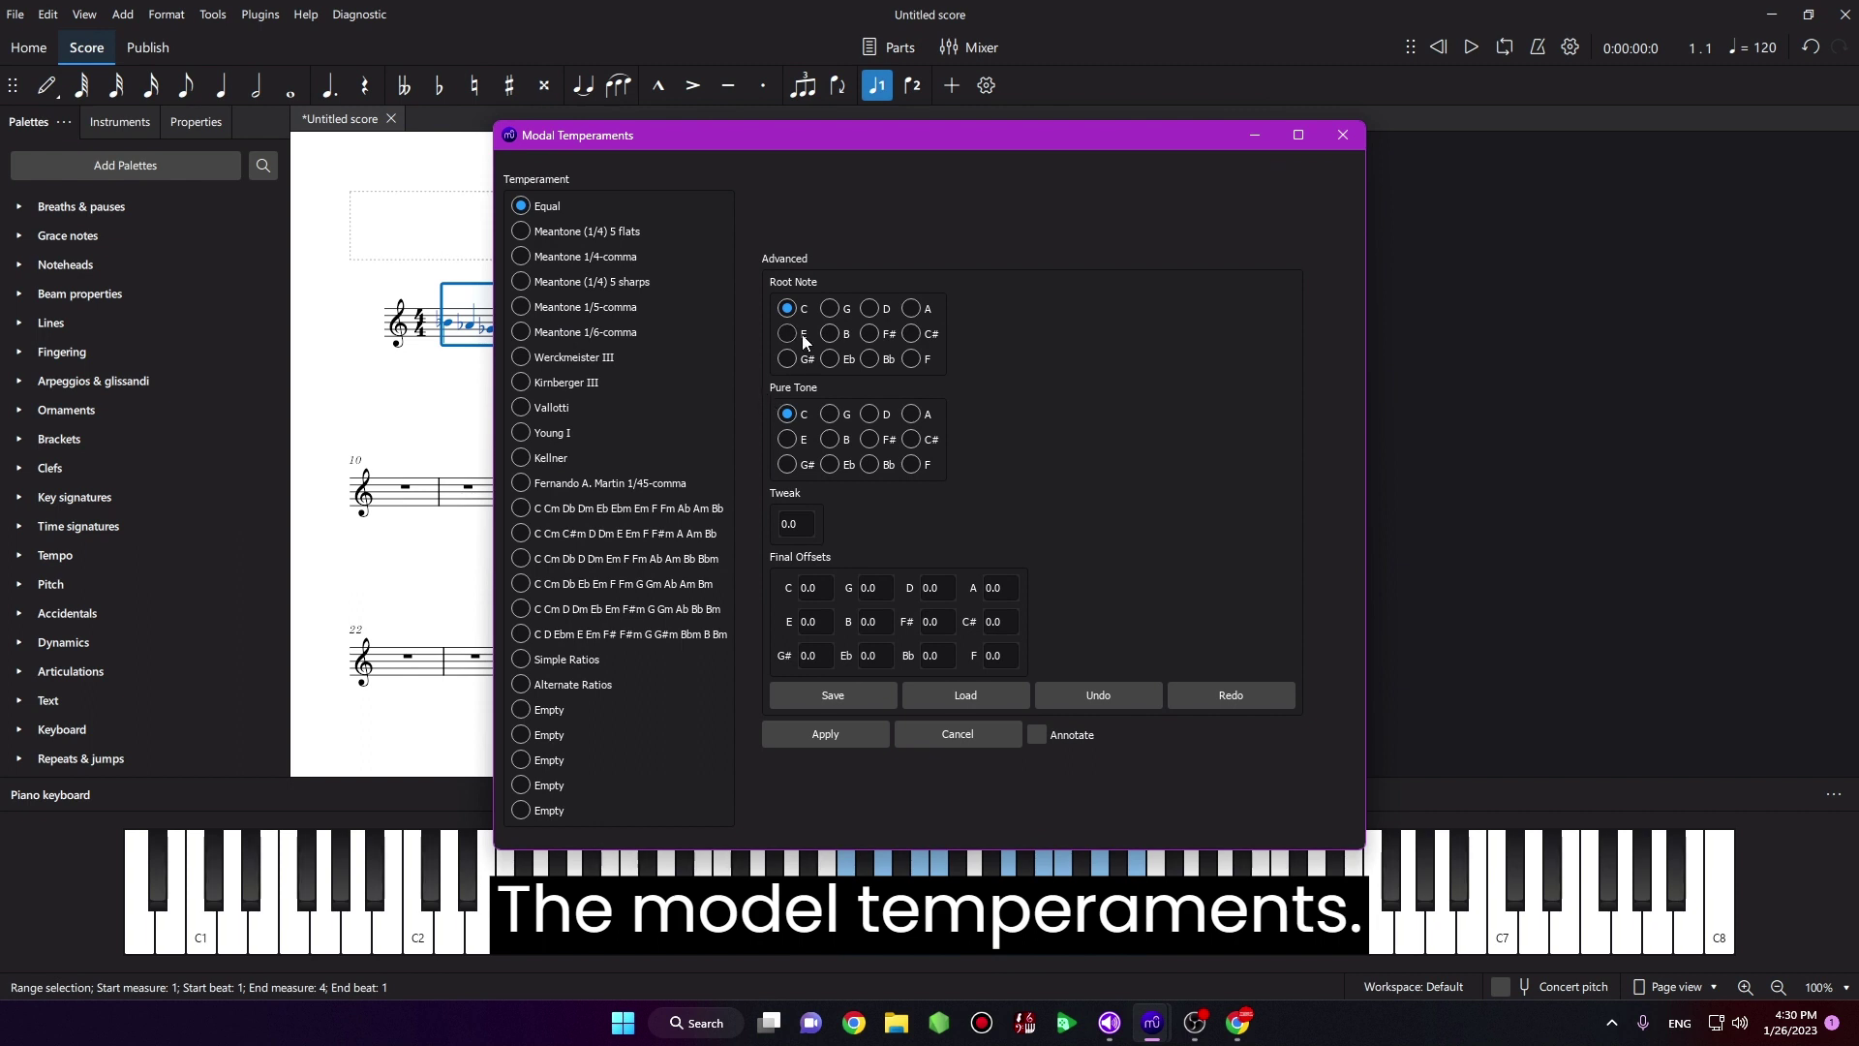
left_click(825, 310)
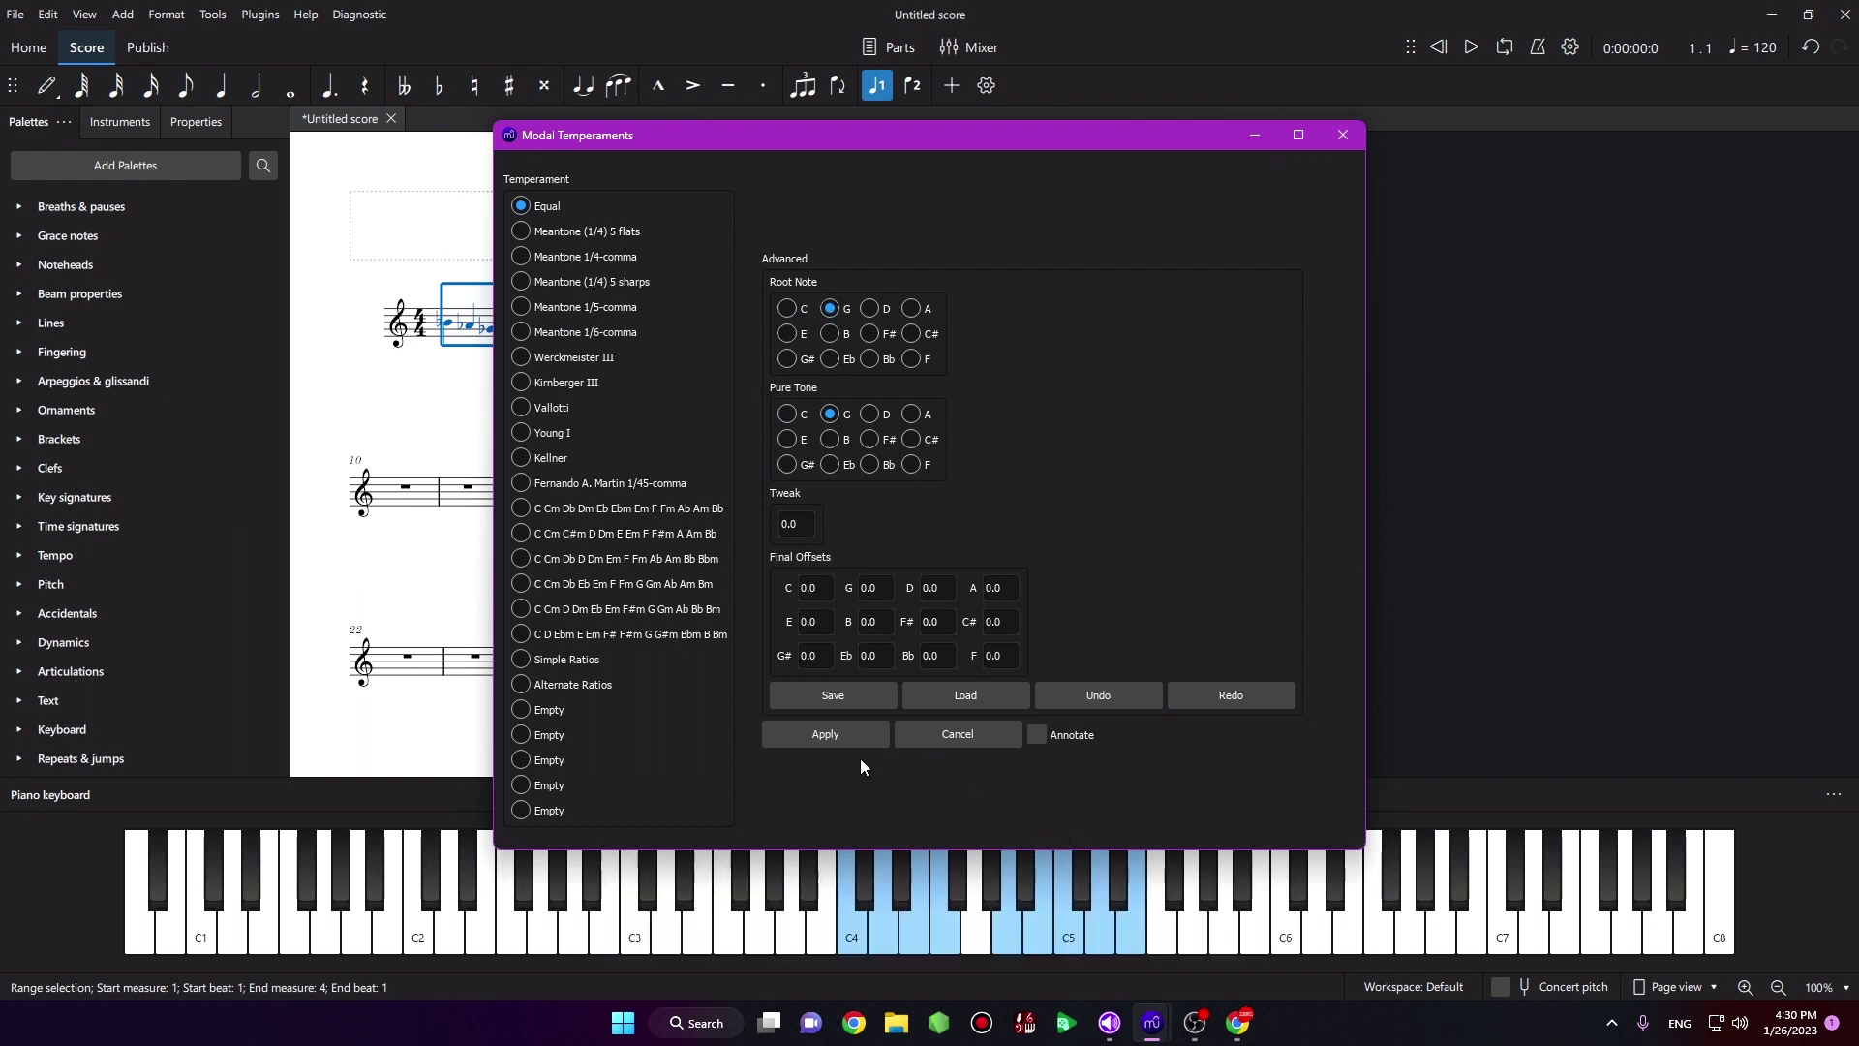
left_click(818, 734)
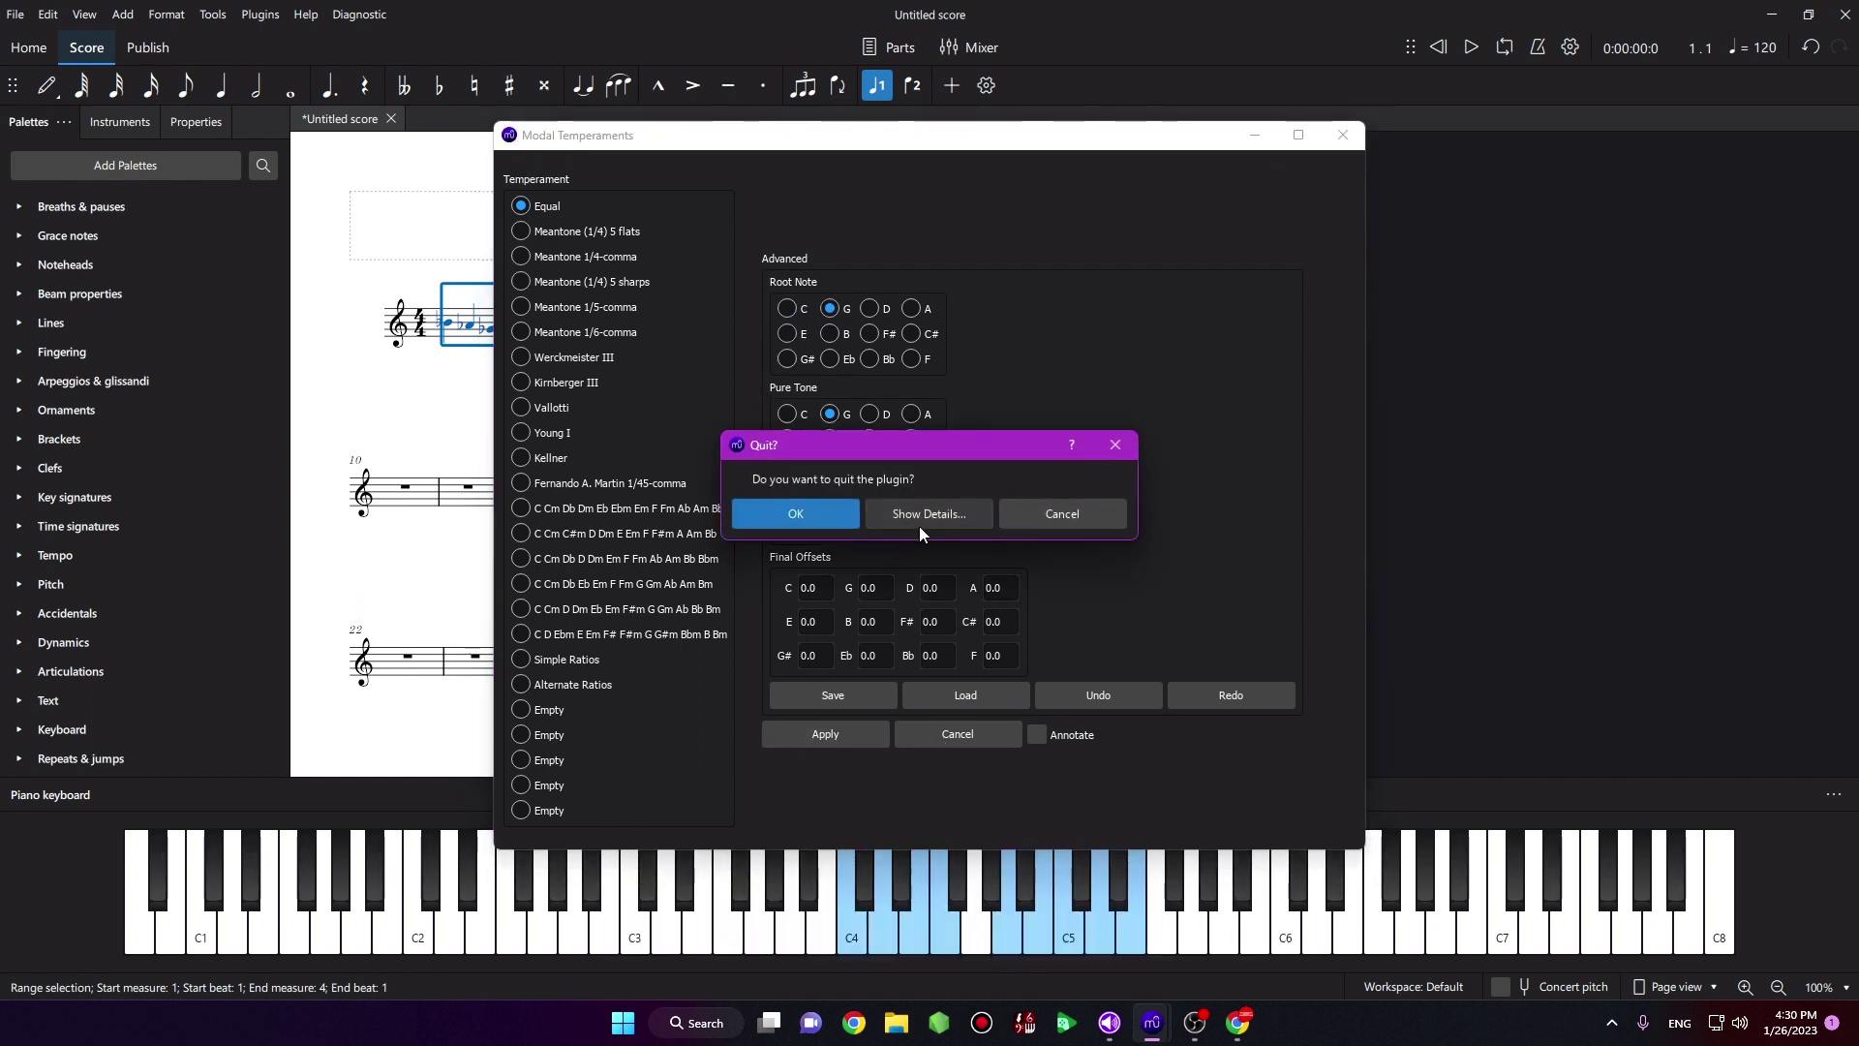
left_click(815, 513)
left_click(472, 349)
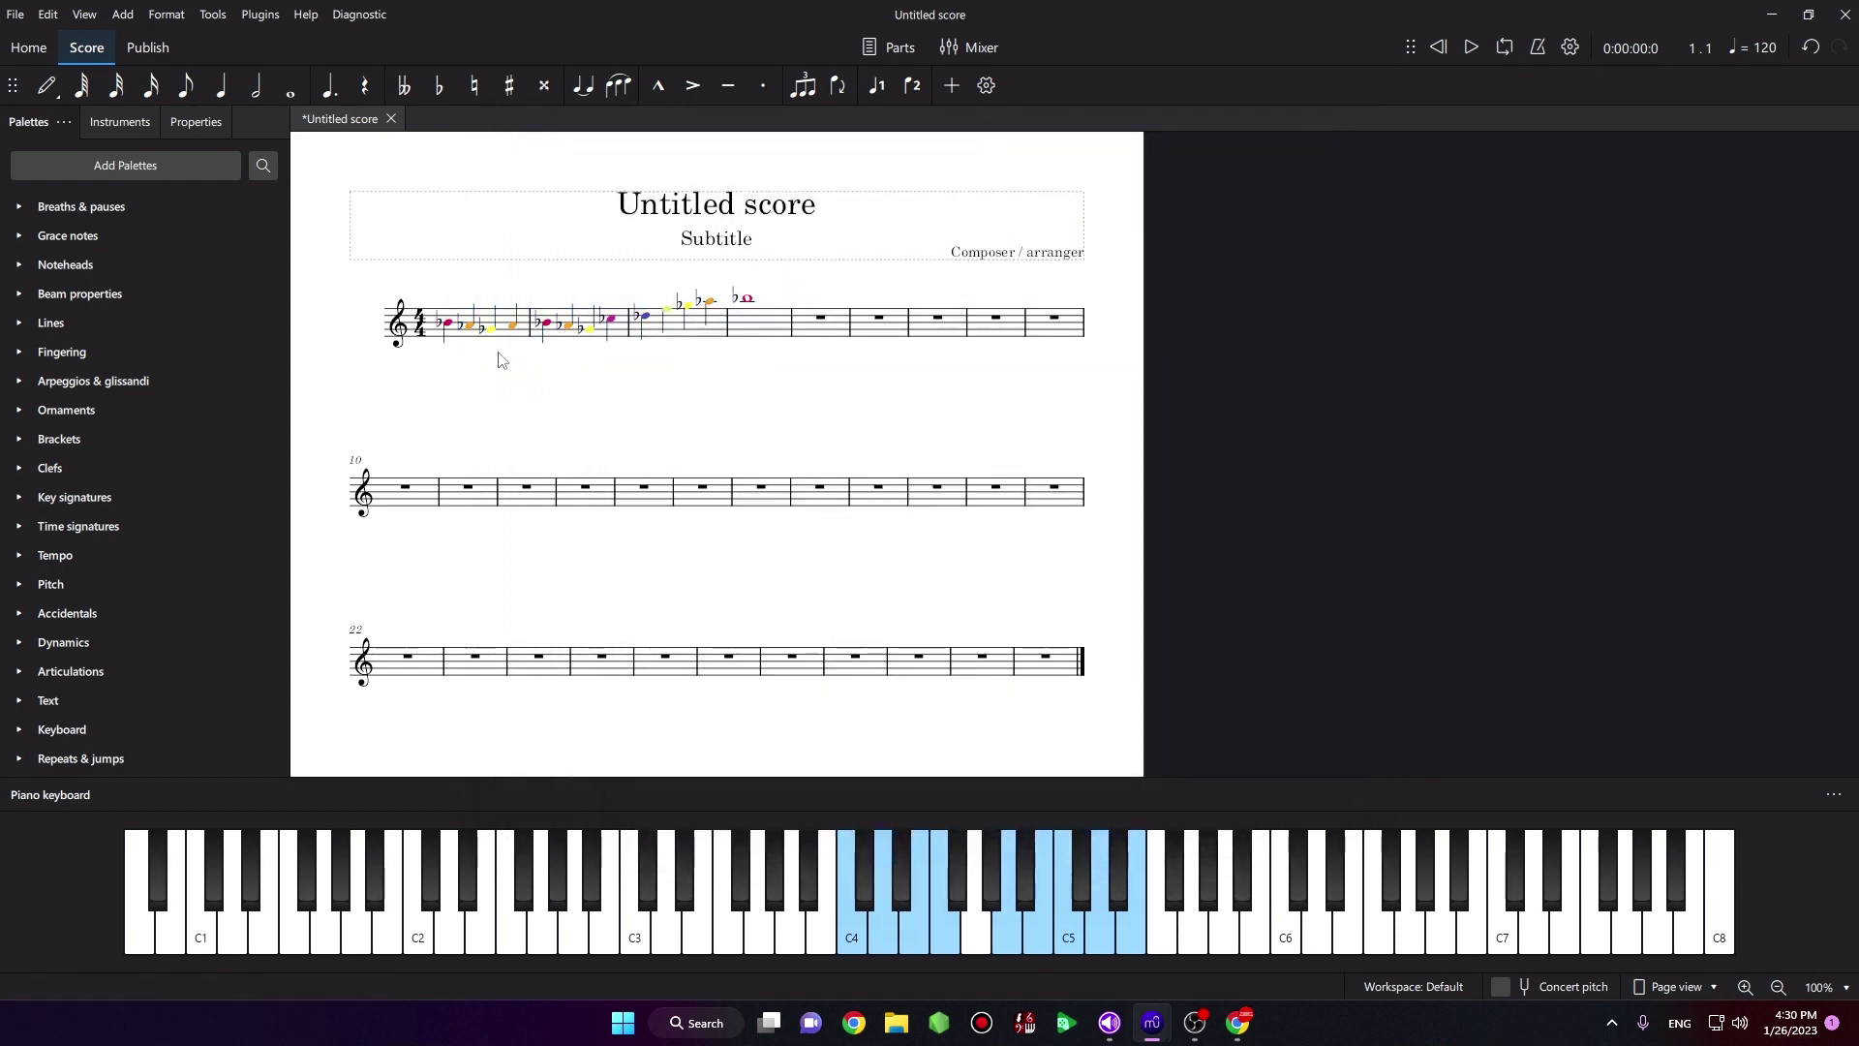
left_click(448, 326)
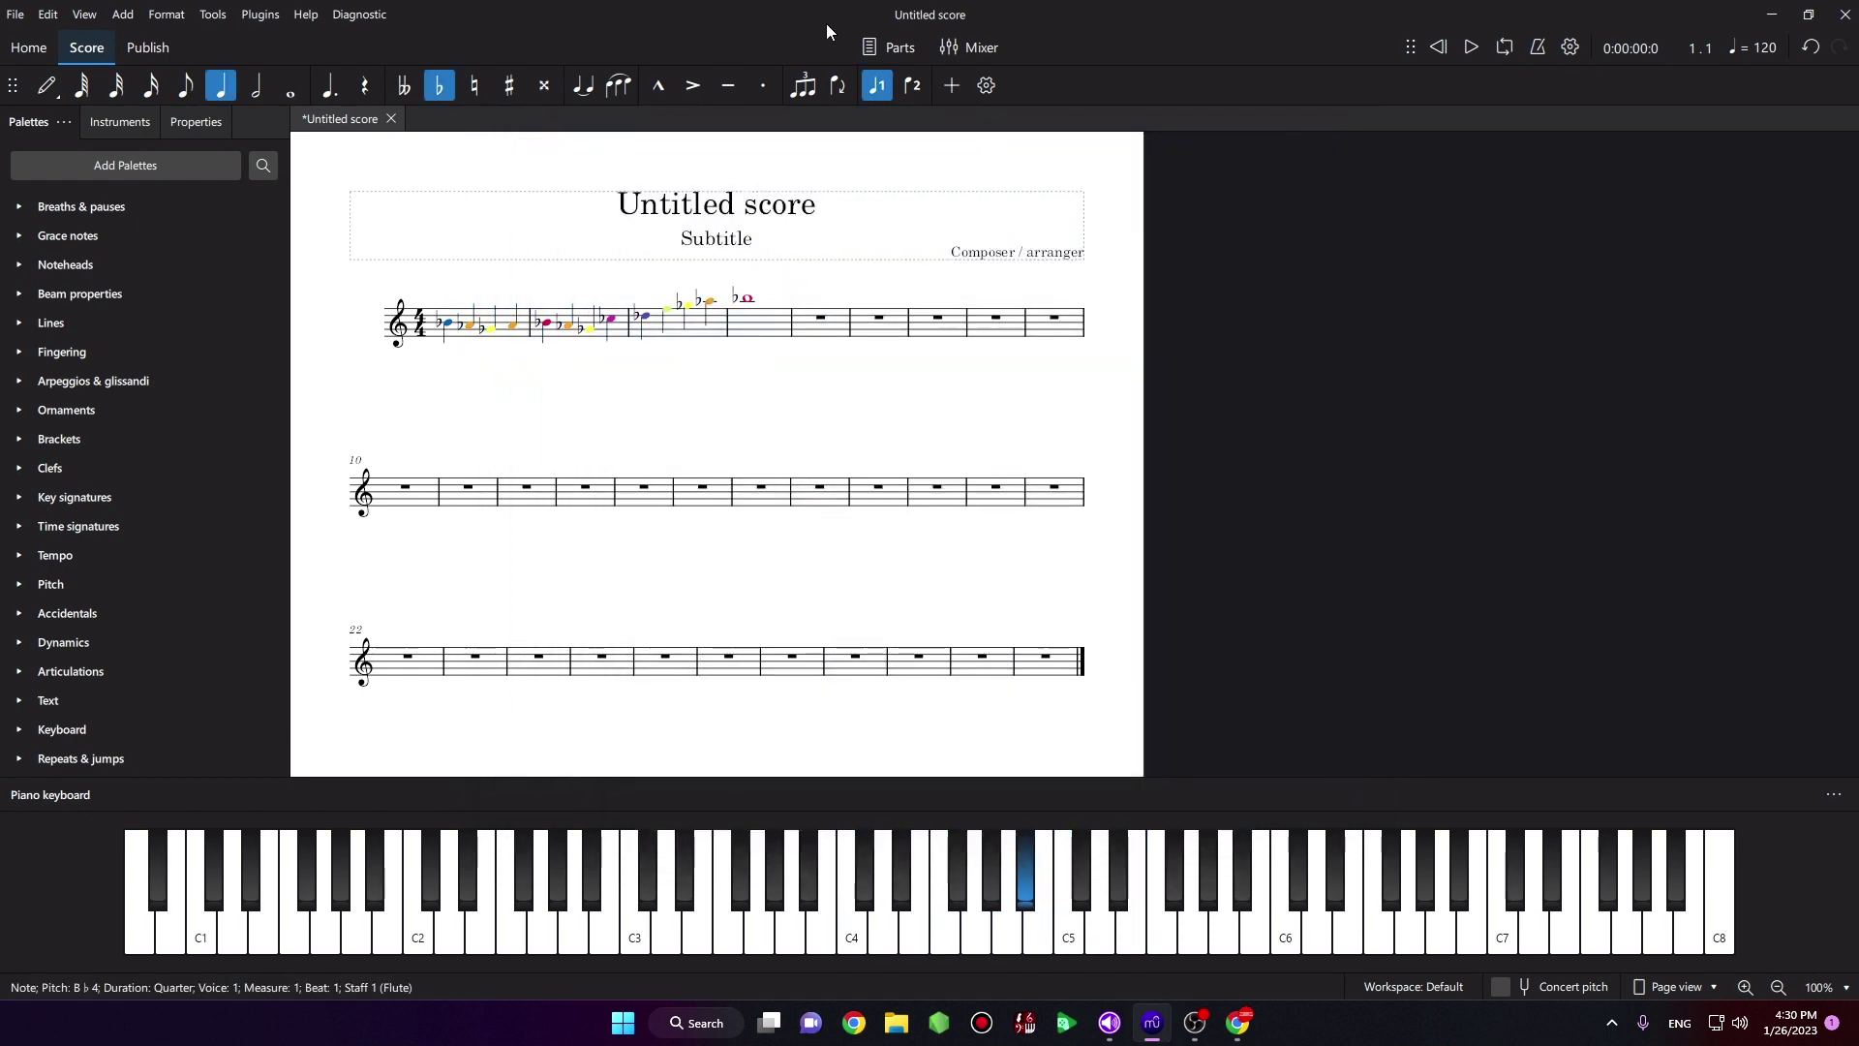
key("space")
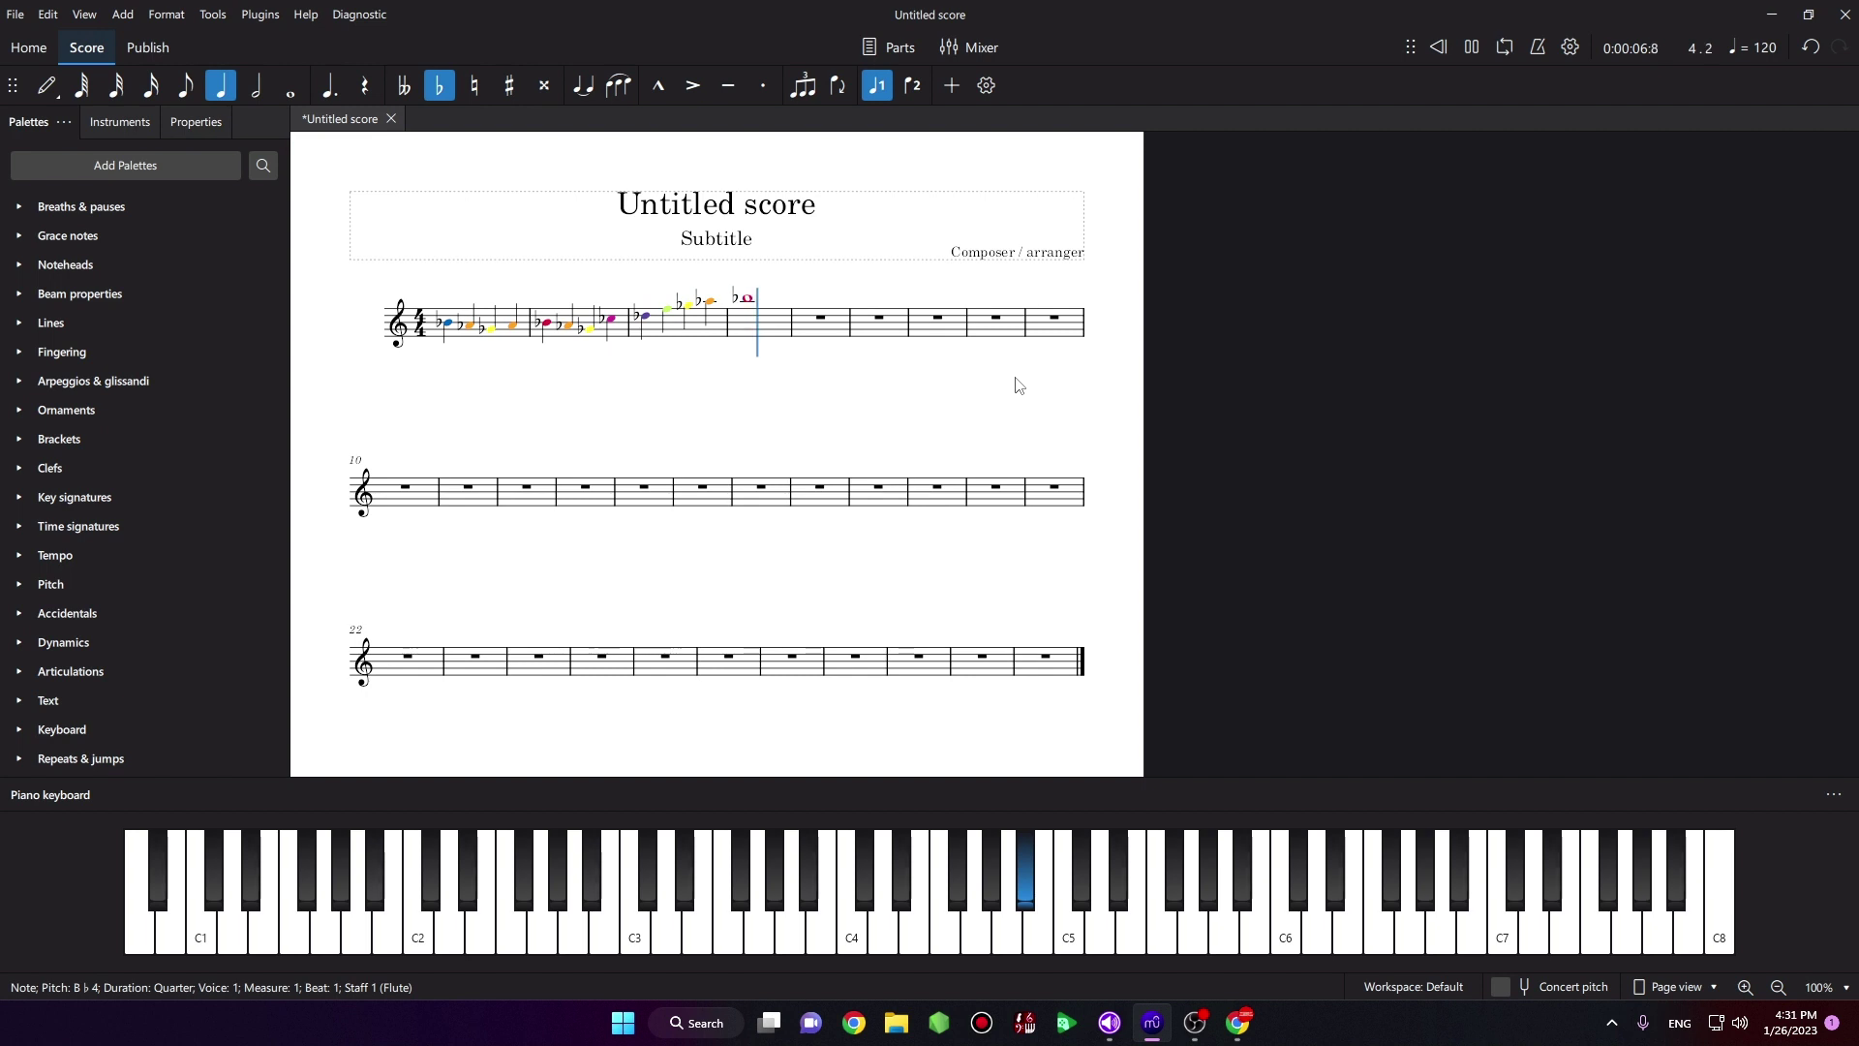
key("space")
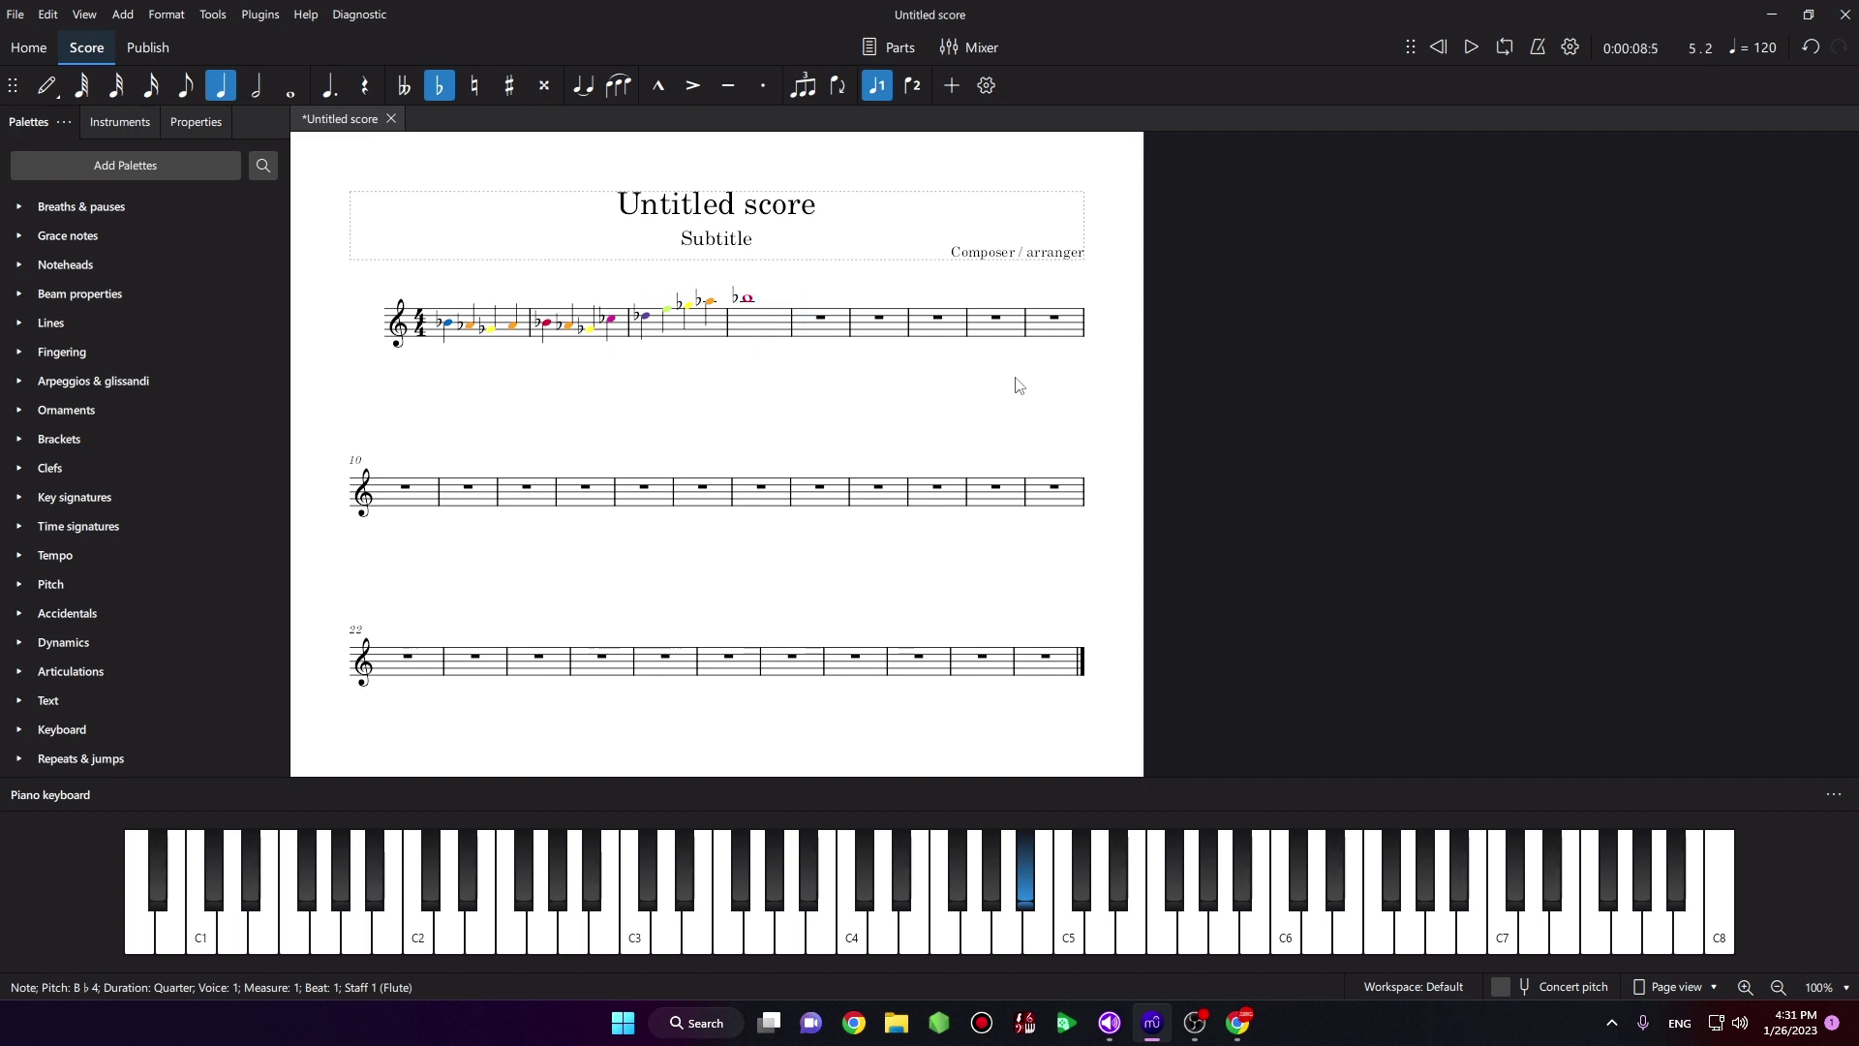
left_click(391, 290)
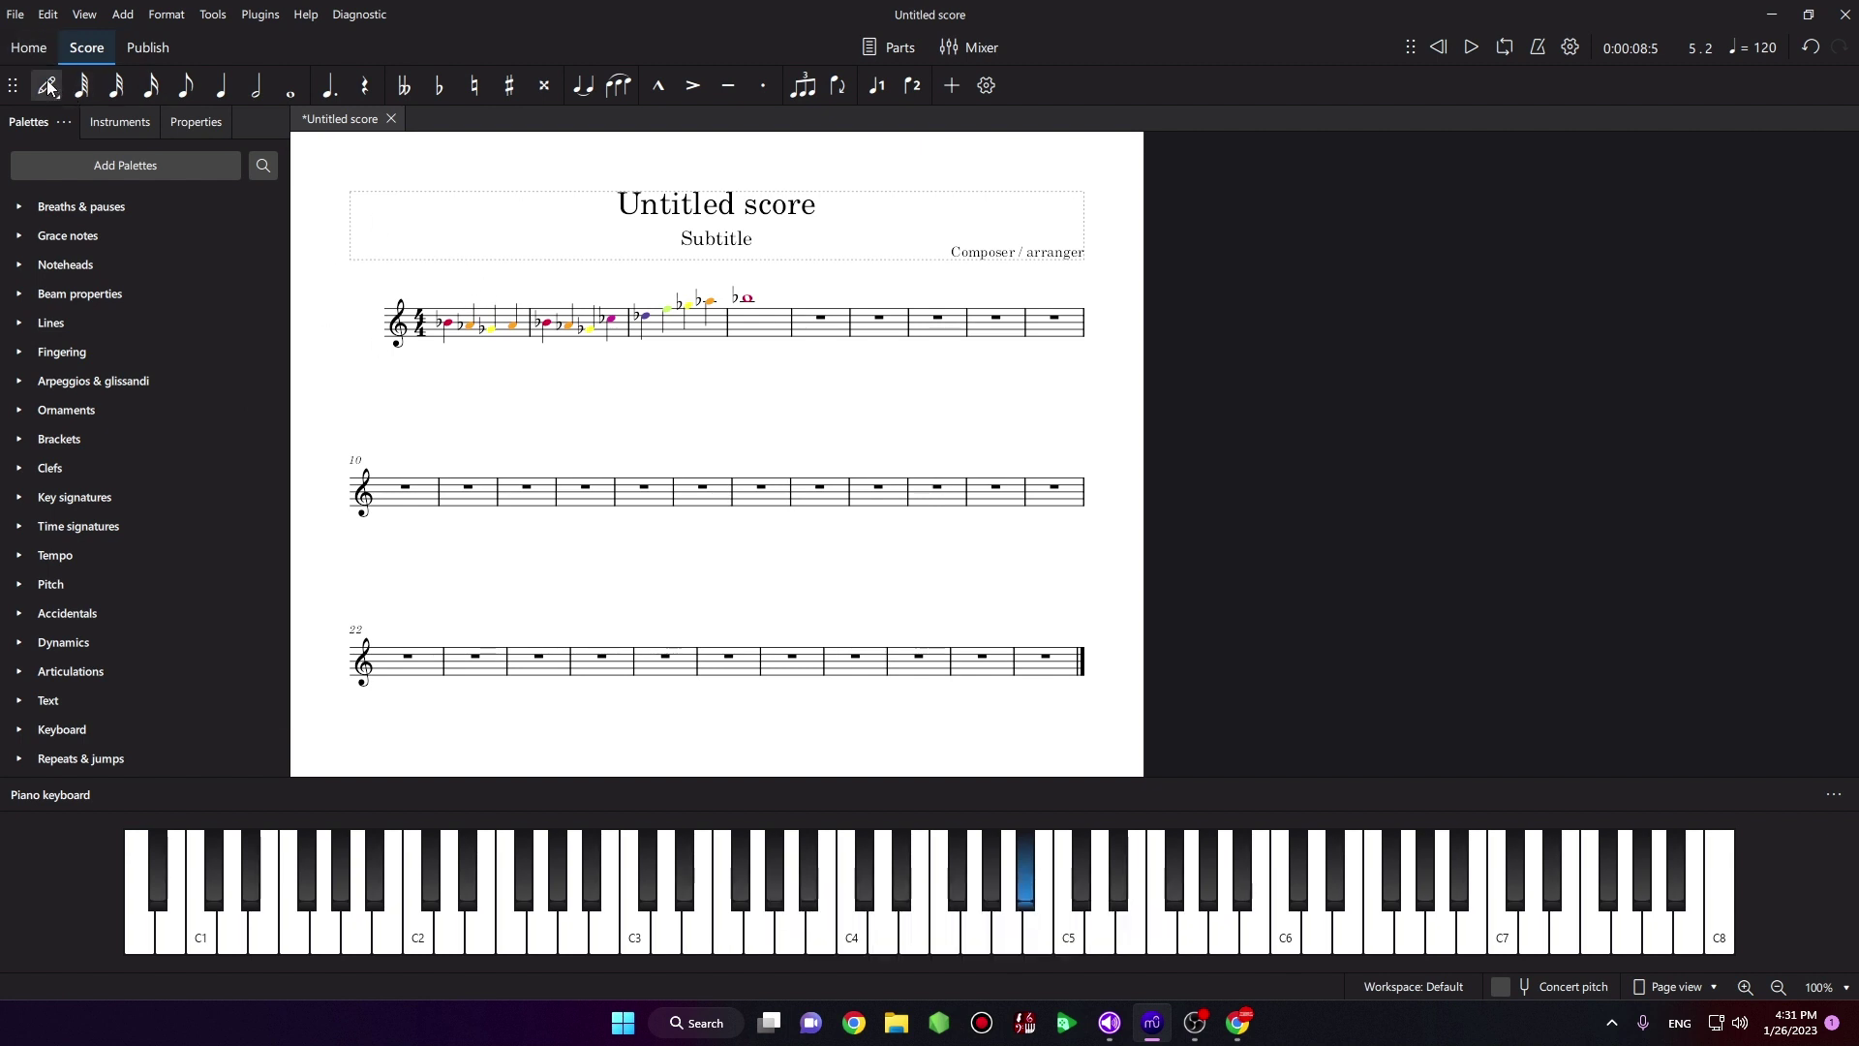
Step: Go back to Home and show the Plugins page listing the ten enabled plugins
left_click(30, 49)
left_click(145, 222)
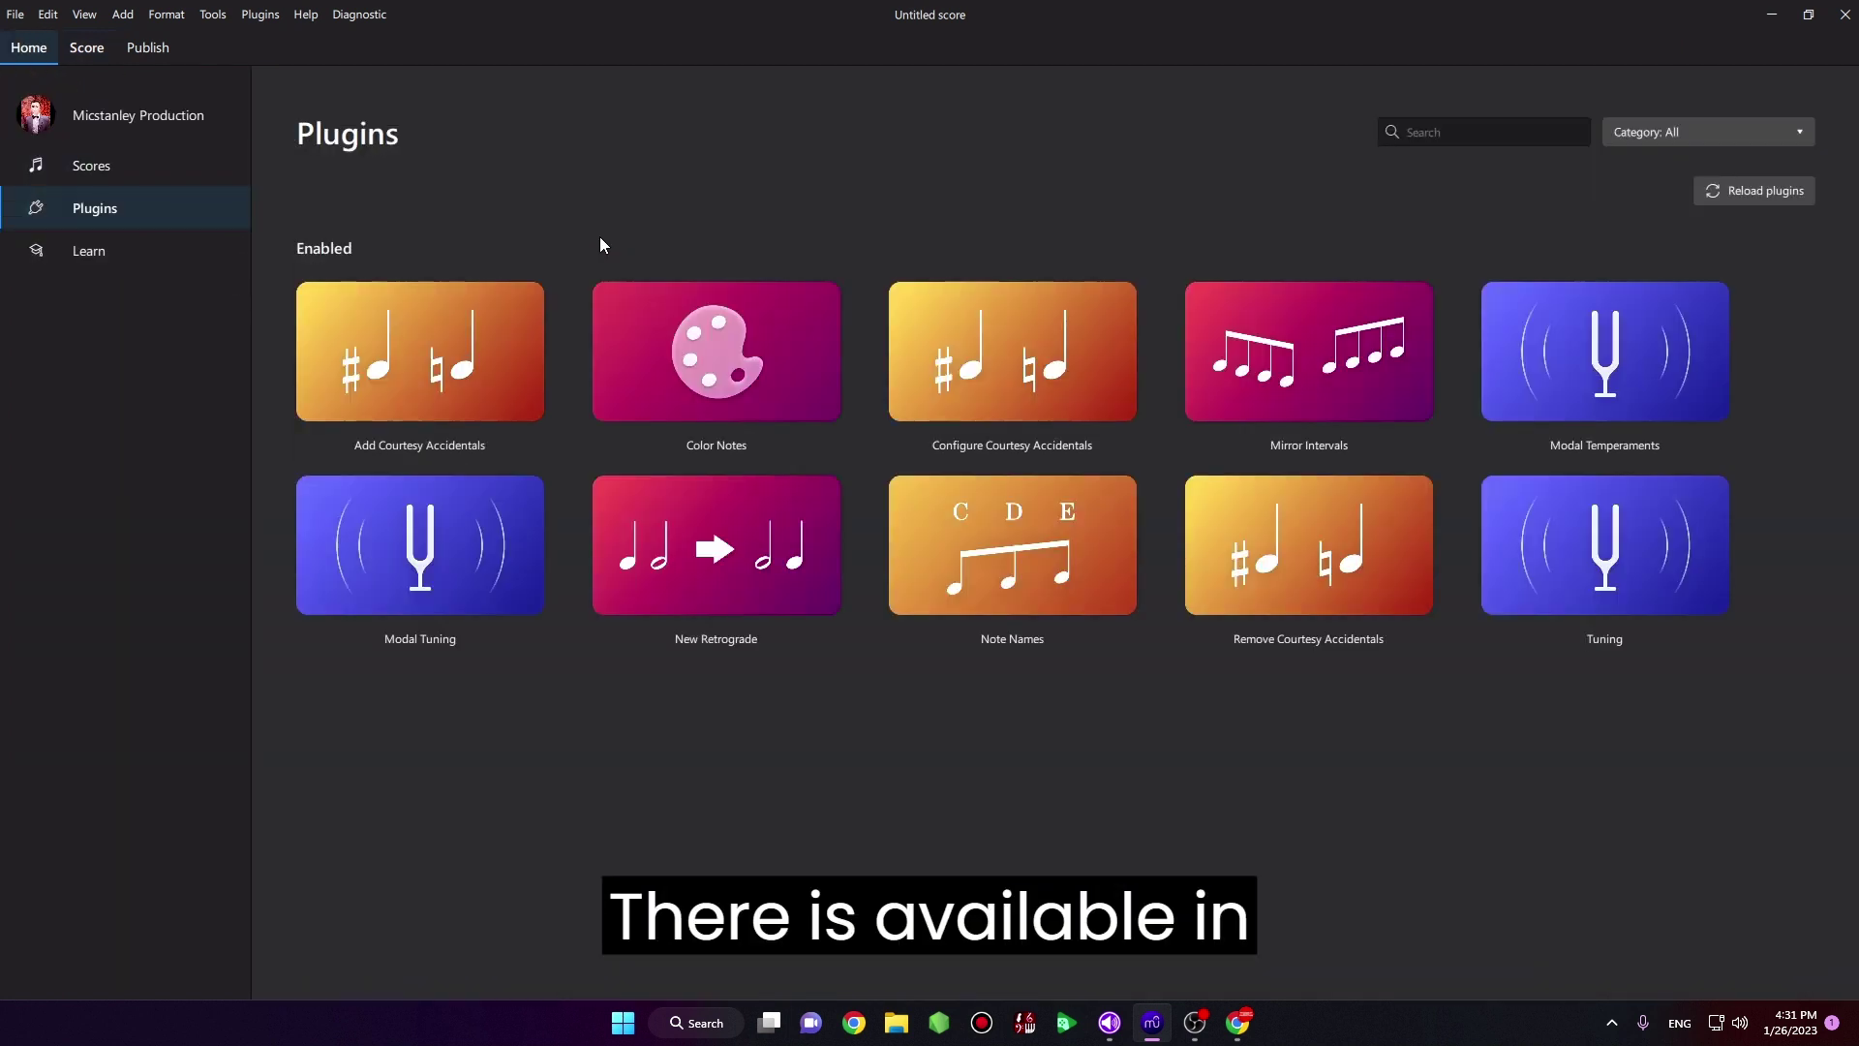